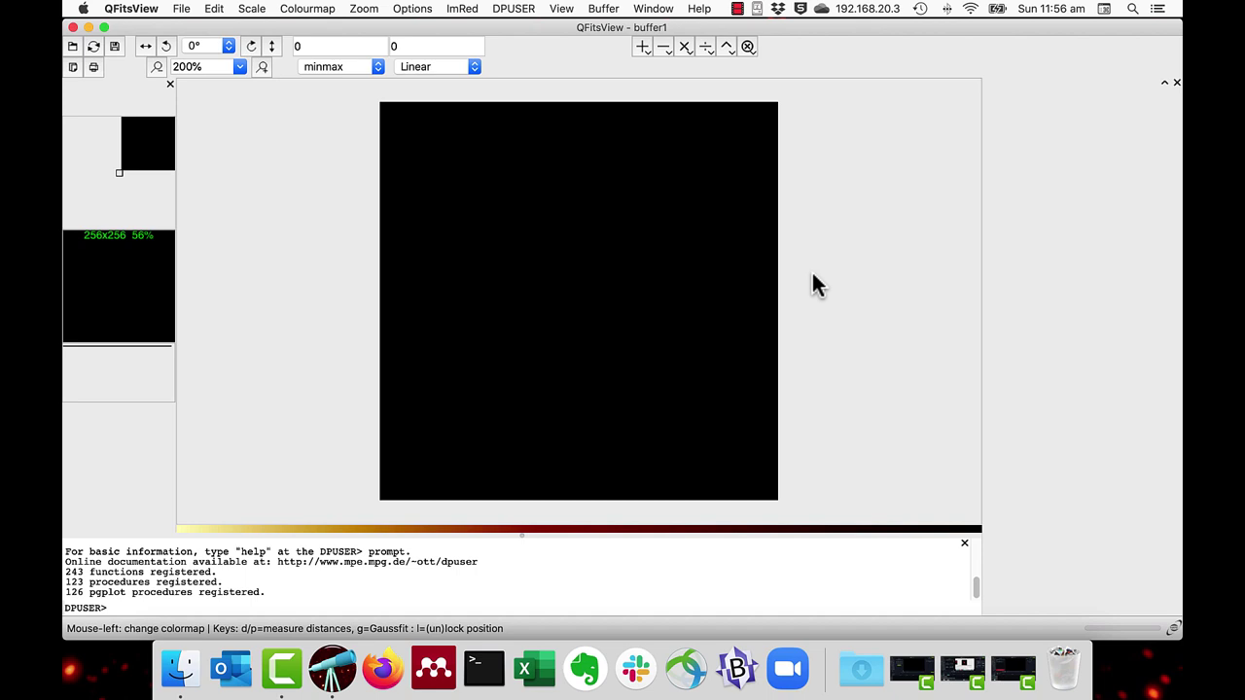
Open the Colour Image Combiner from the File menu, then close it again
left_click(181, 9)
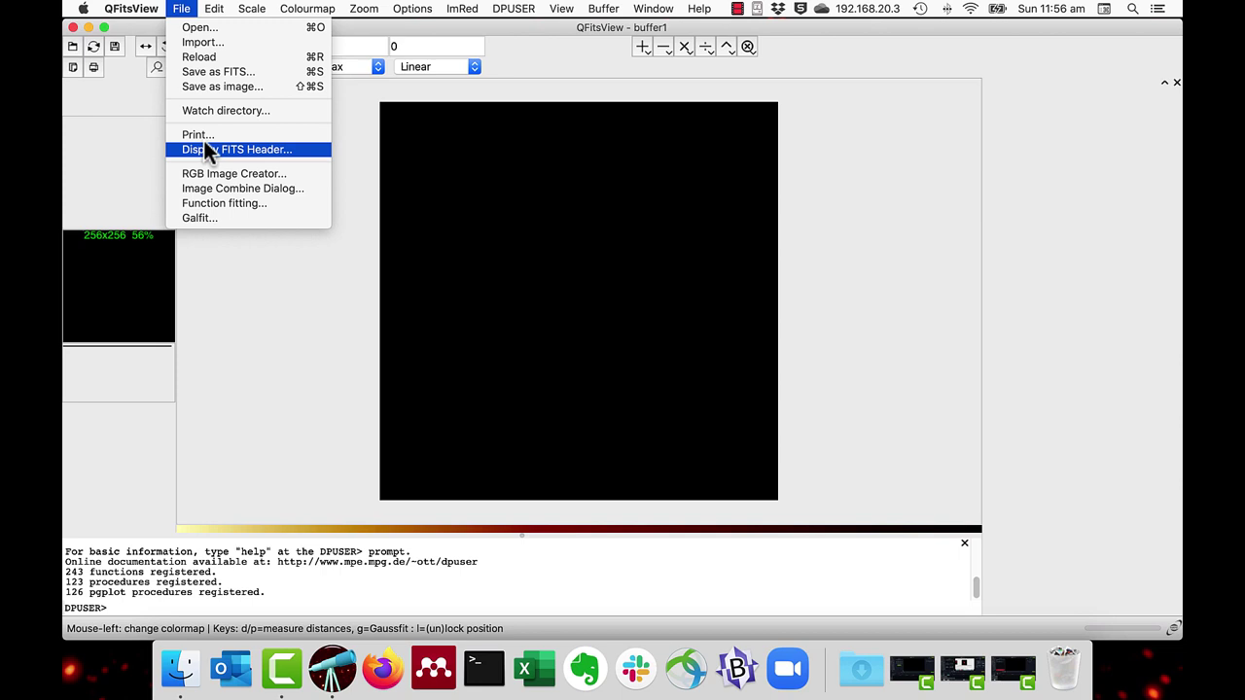
left_click(207, 188)
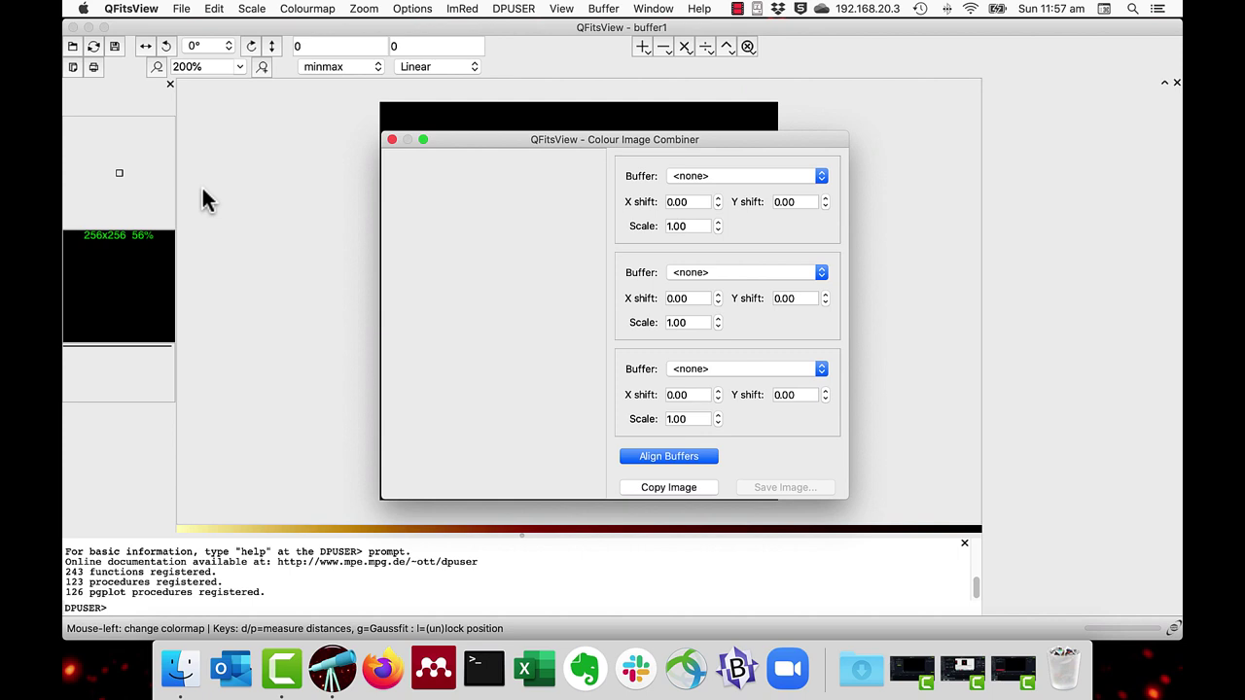
left_click(392, 139)
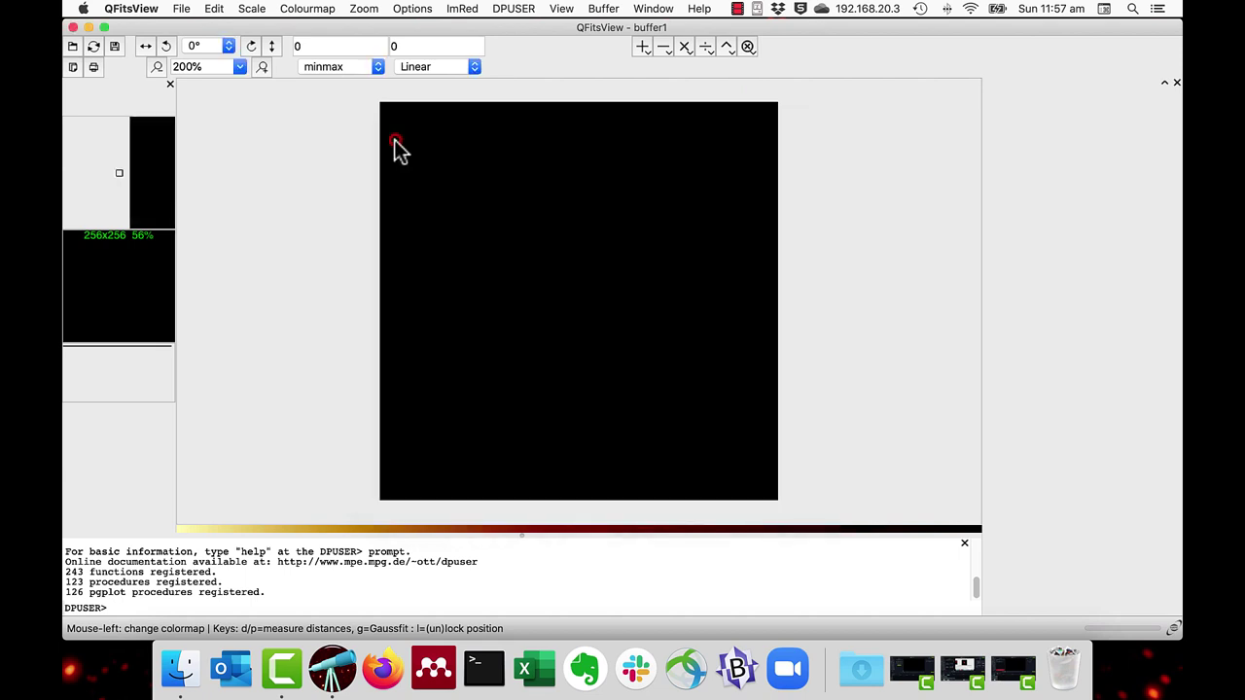
left_click(181, 9)
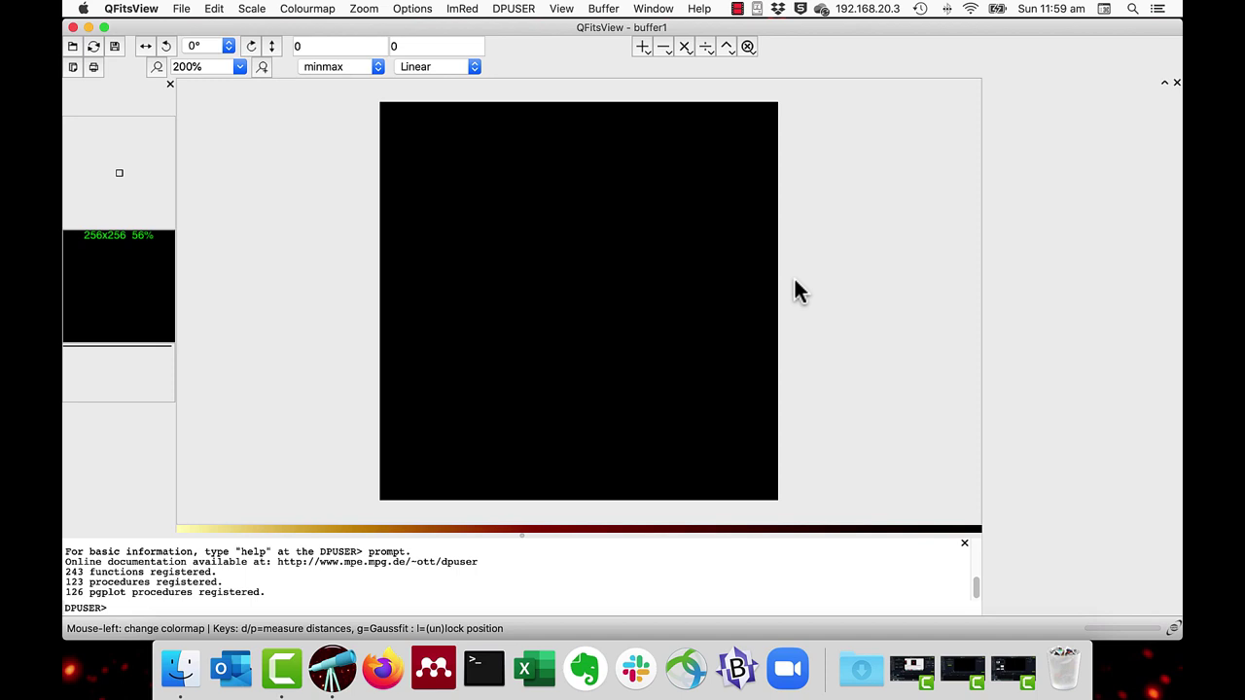
Load Image_Combine_1.fits into buffer1 via File > Open
left_click(181, 9)
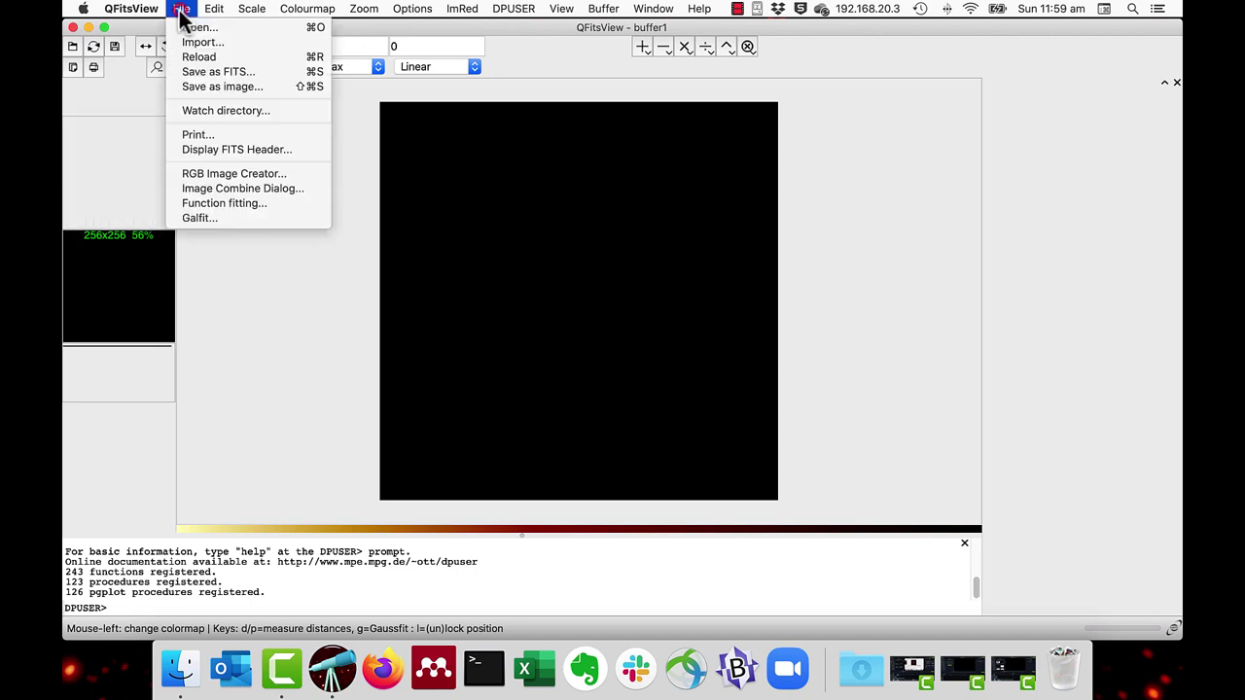
left_click(216, 29)
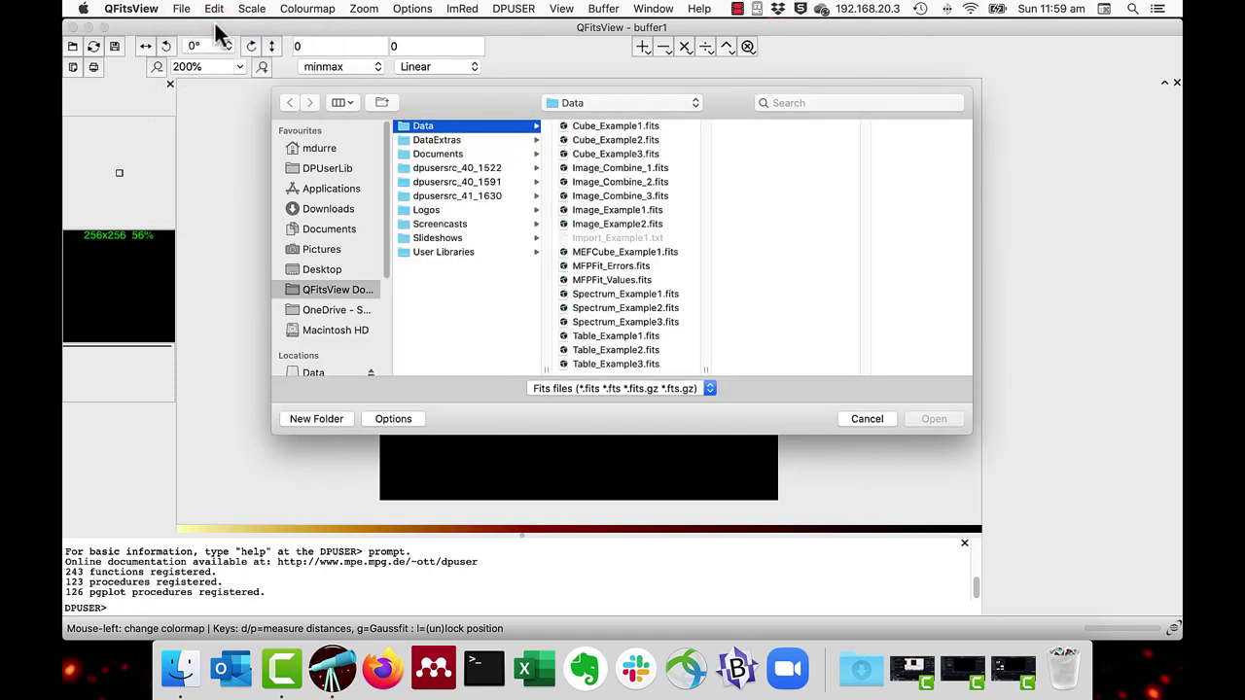
left_click(626, 170)
left_click(921, 419)
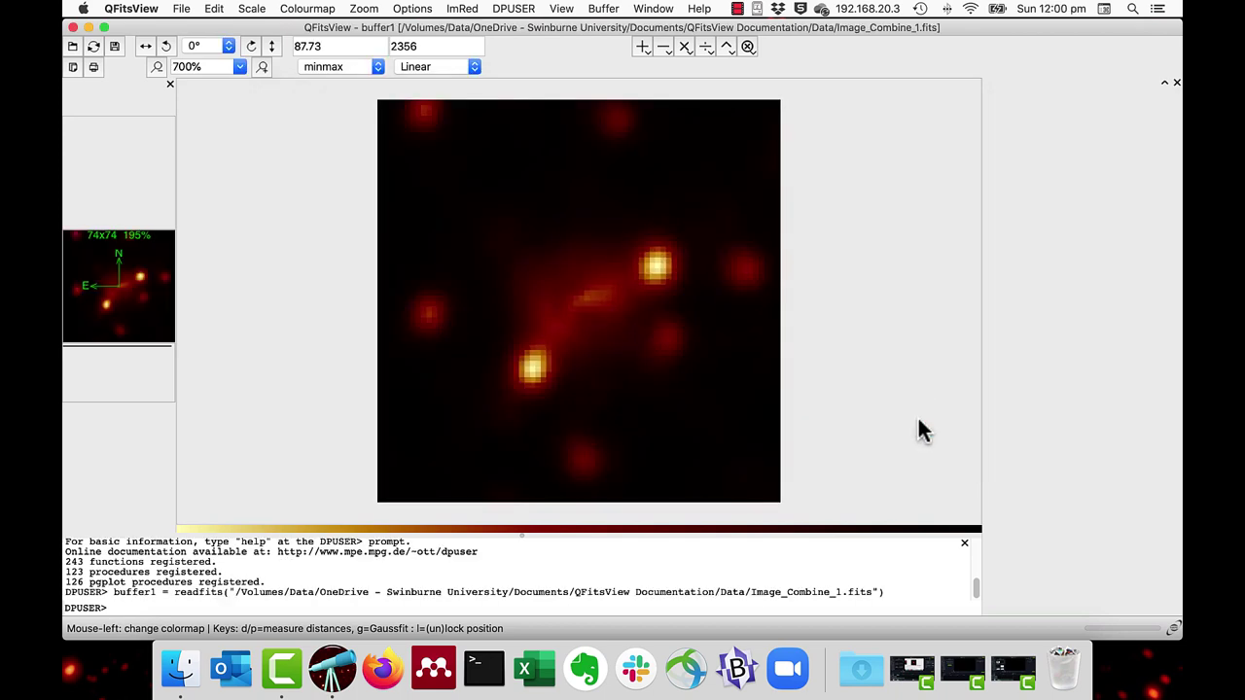
Load Image_Combine_2.fits and Image_Combine_3.fits into buffer2 and buffer3
key("super+o")
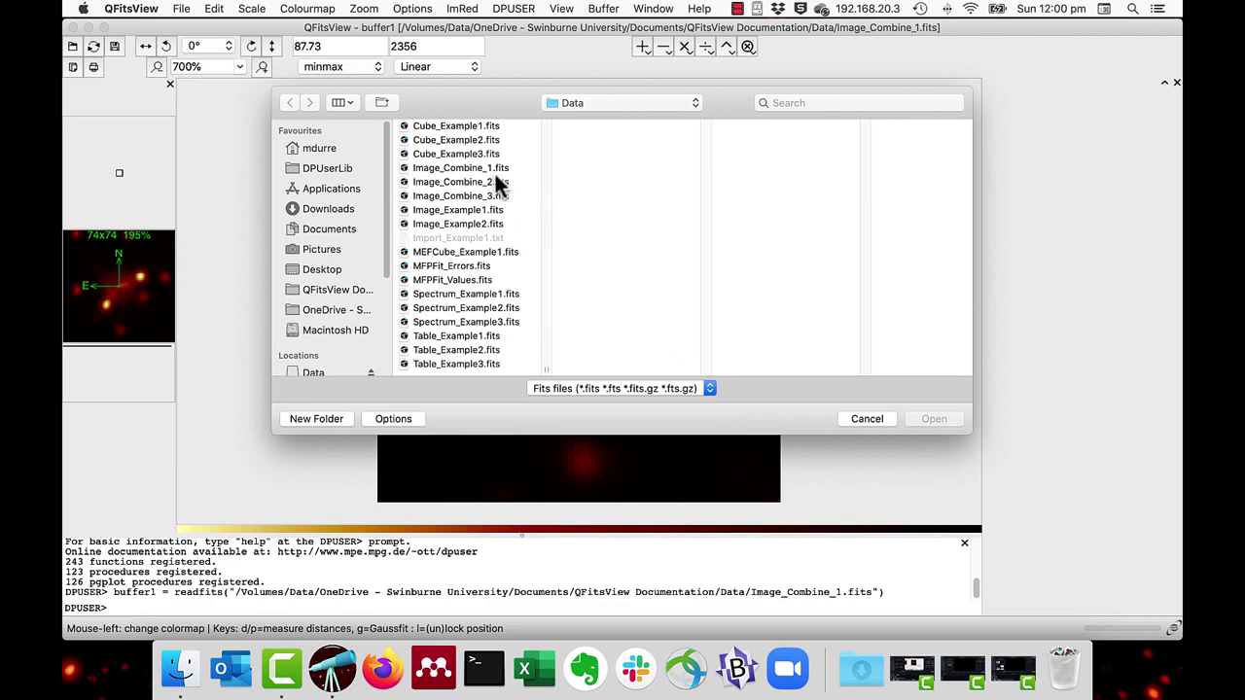
left_click(496, 181)
left_click(924, 420)
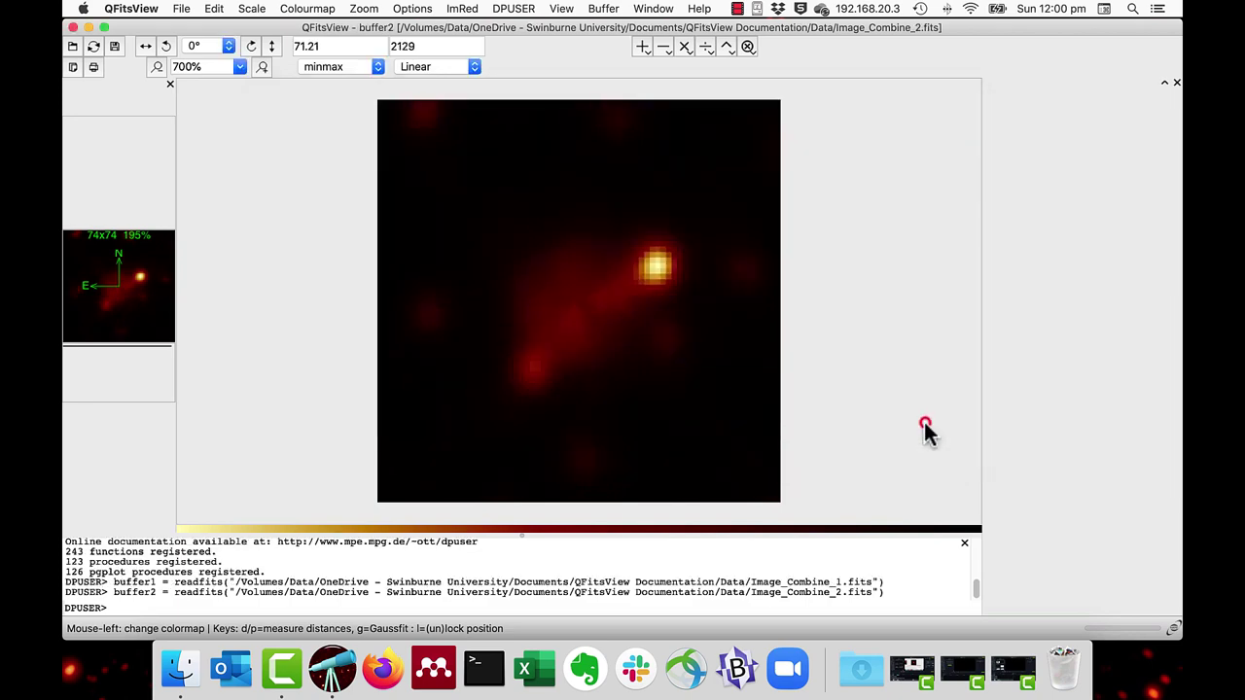
key("super+o")
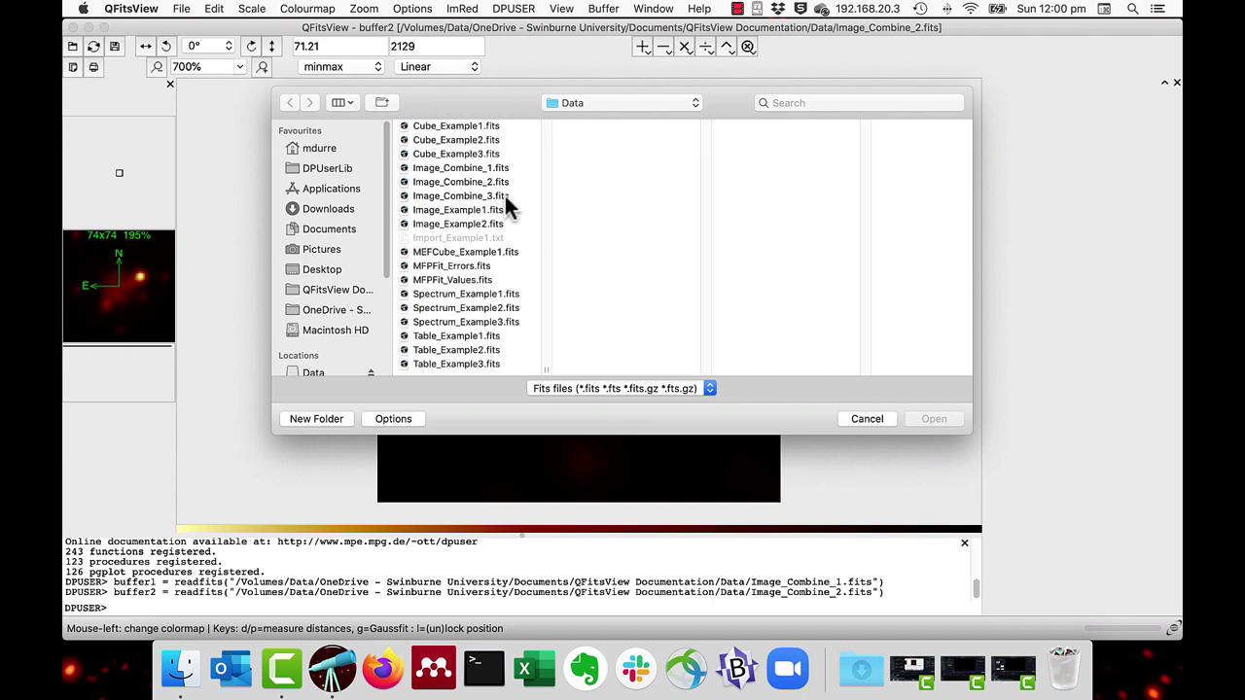
left_click(505, 196)
left_click(914, 419)
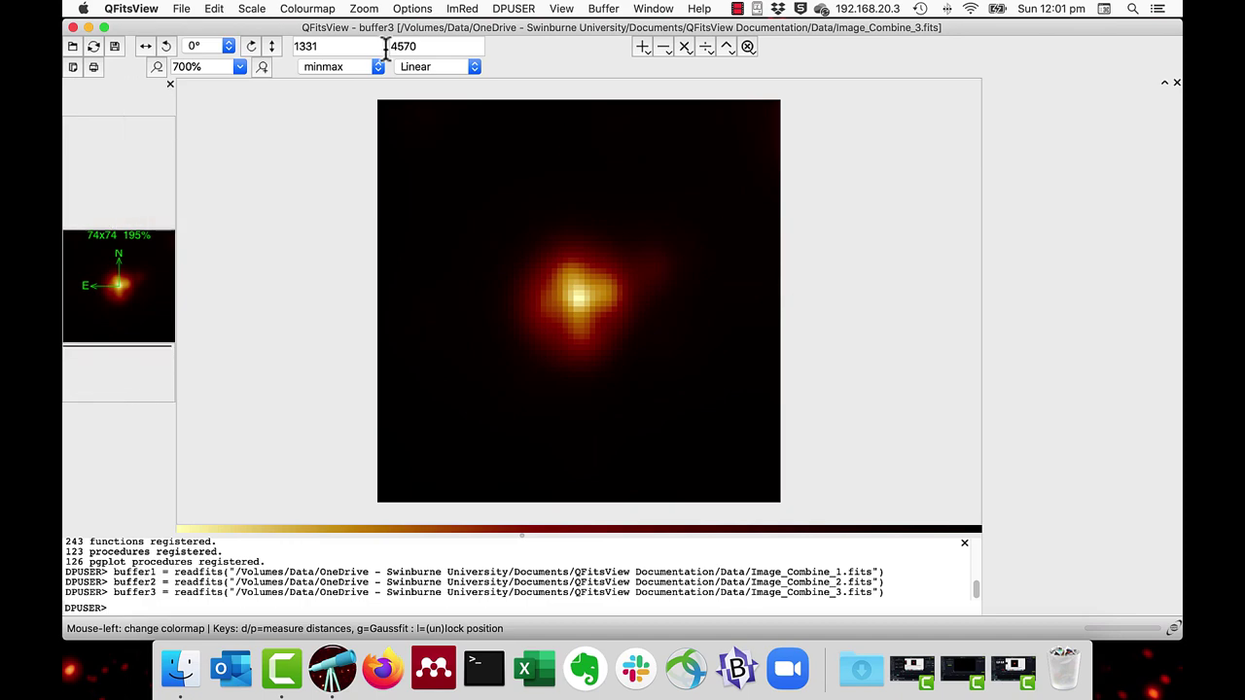
Switch to buffer1 and give Image_Combine_1 the blue colourmap
left_click(182, 10)
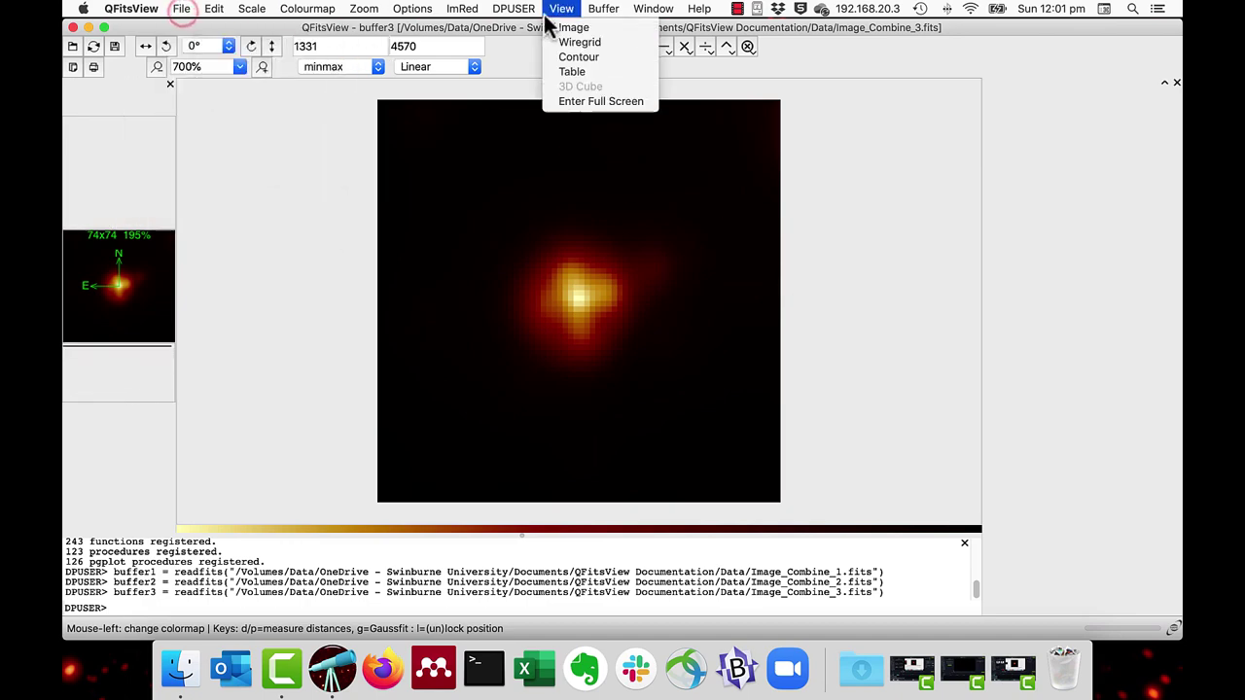
mouse_move(594, 12)
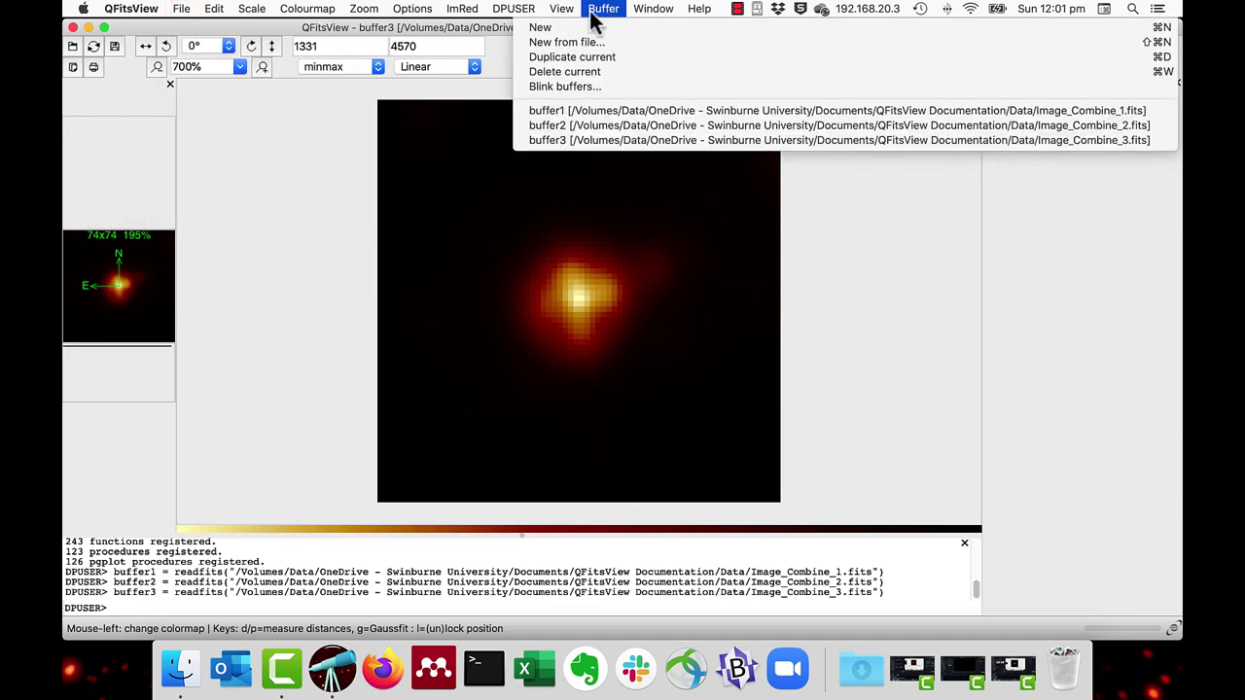
left_click(576, 111)
left_click(308, 9)
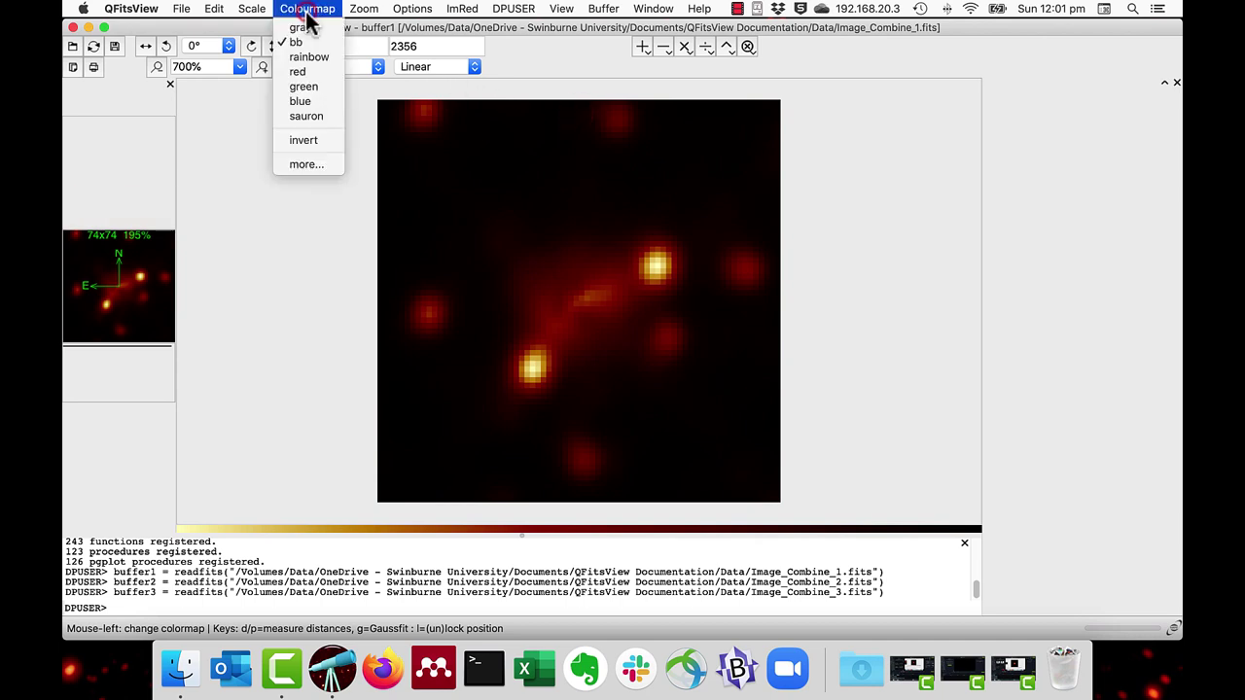
left_click(307, 101)
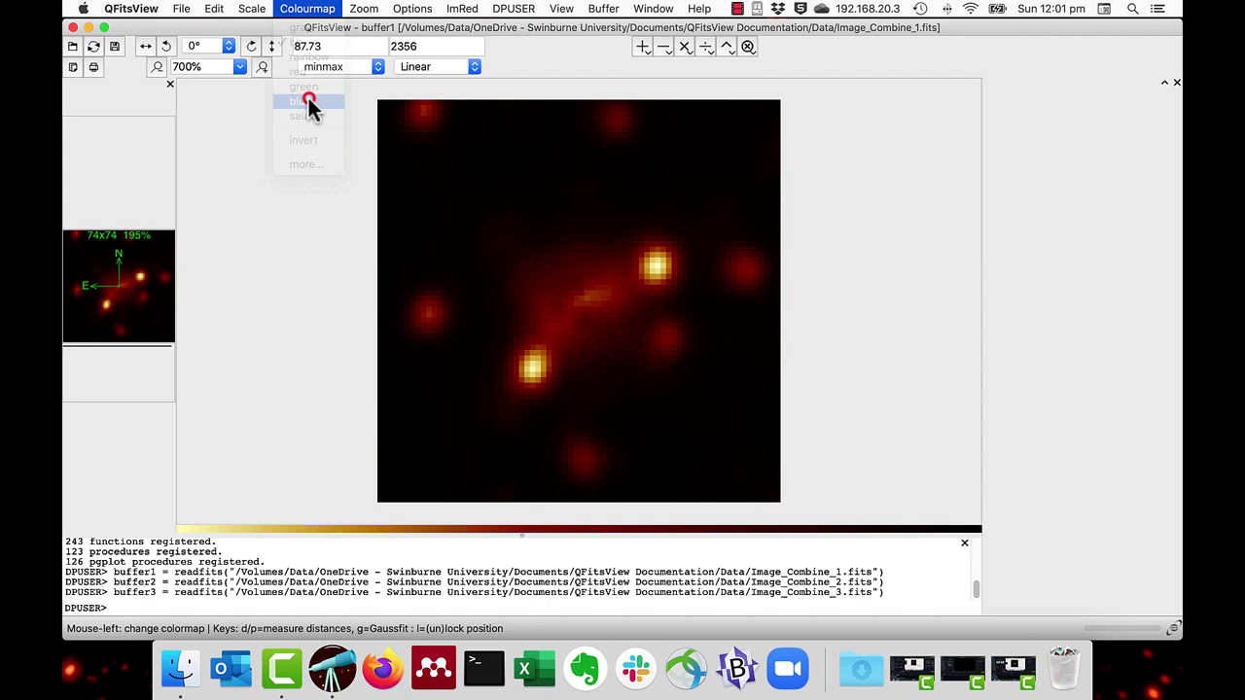
Switch to buffer2 and give Image_Combine_2 the green colourmap
left_click(604, 10)
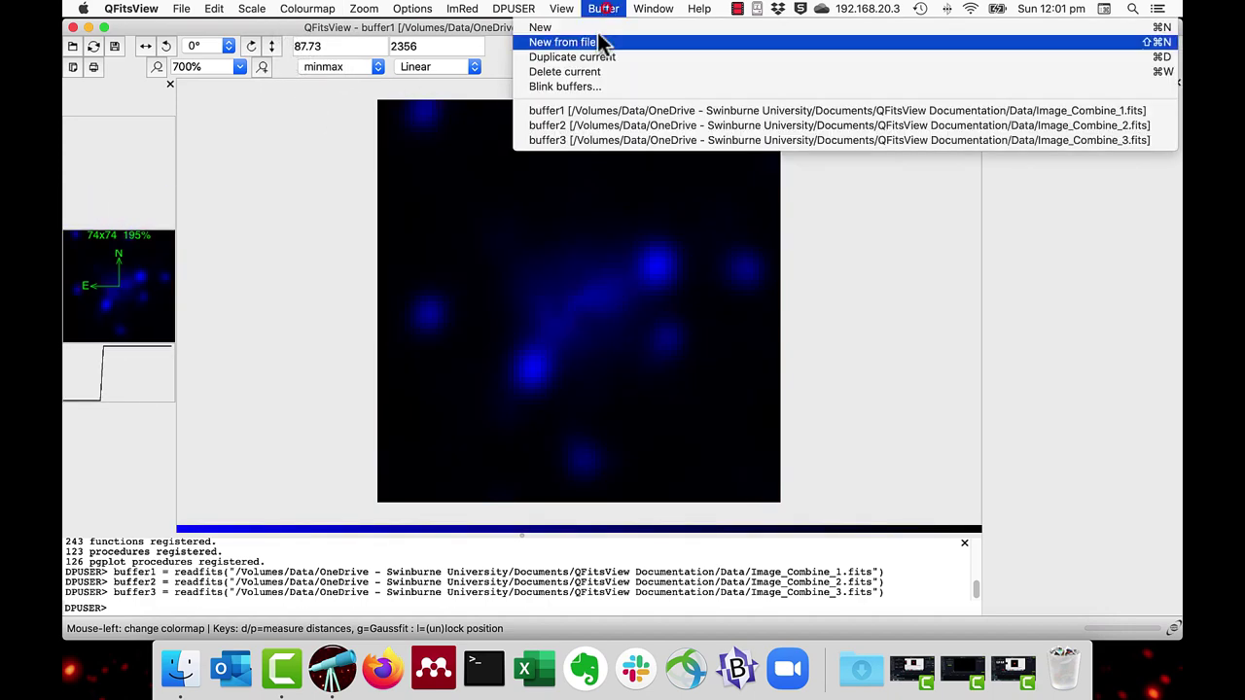
left_click(575, 123)
left_click(307, 9)
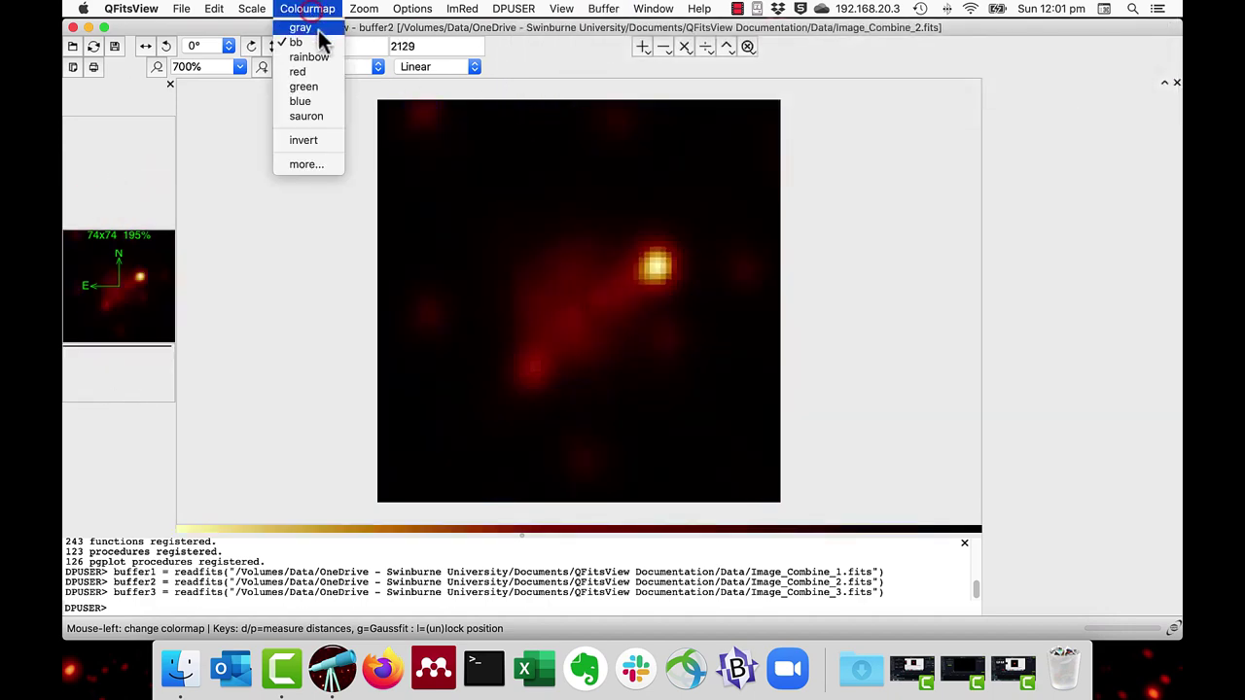
left_click(309, 90)
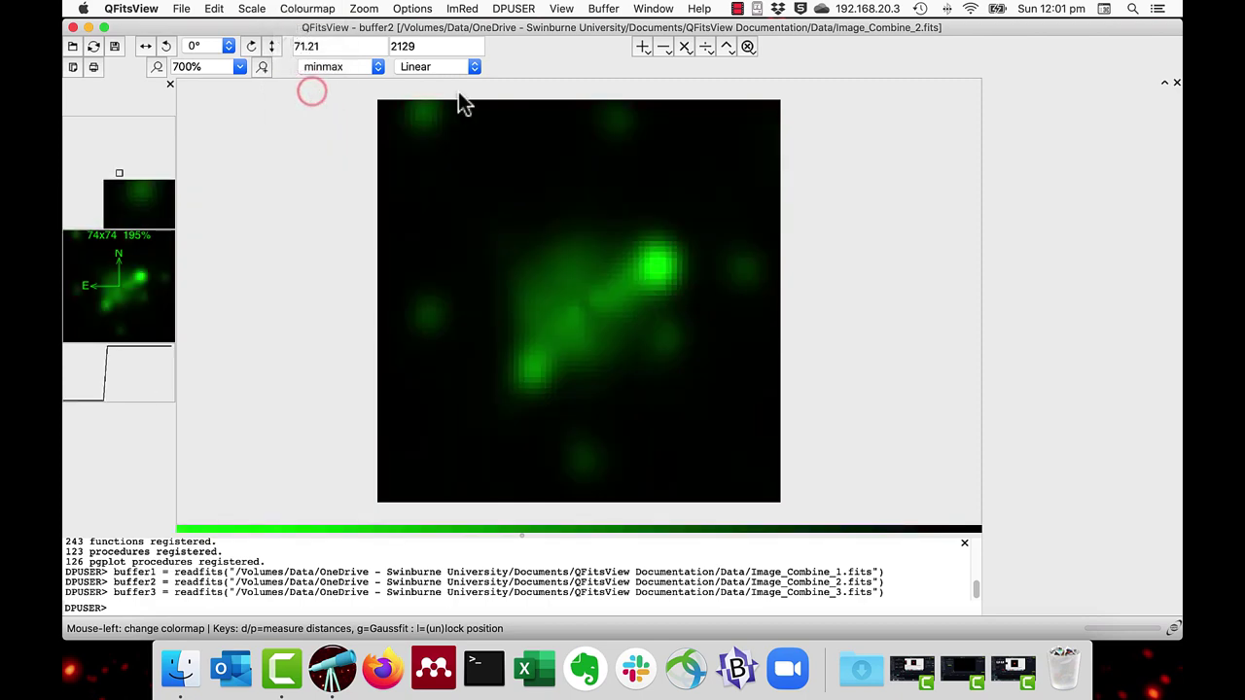
Give buffer3 the red colourmap and adjust its brightness and contrast
left_click(604, 9)
left_click(592, 142)
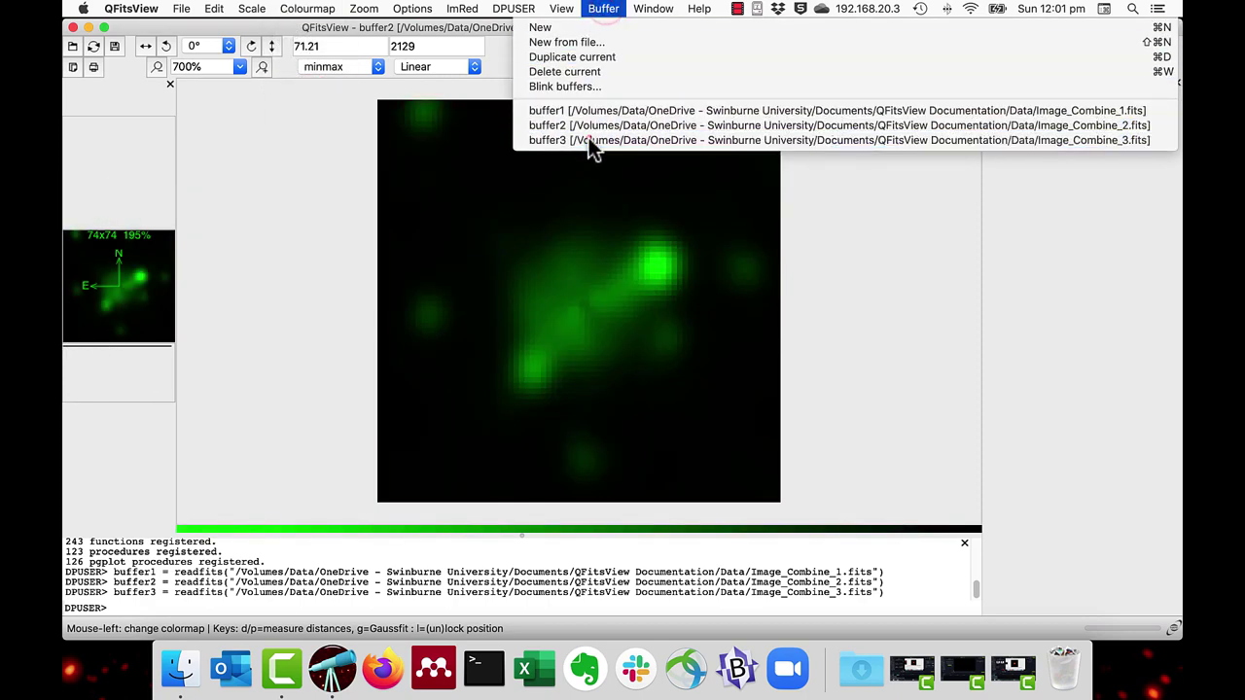
left_click(292, 9)
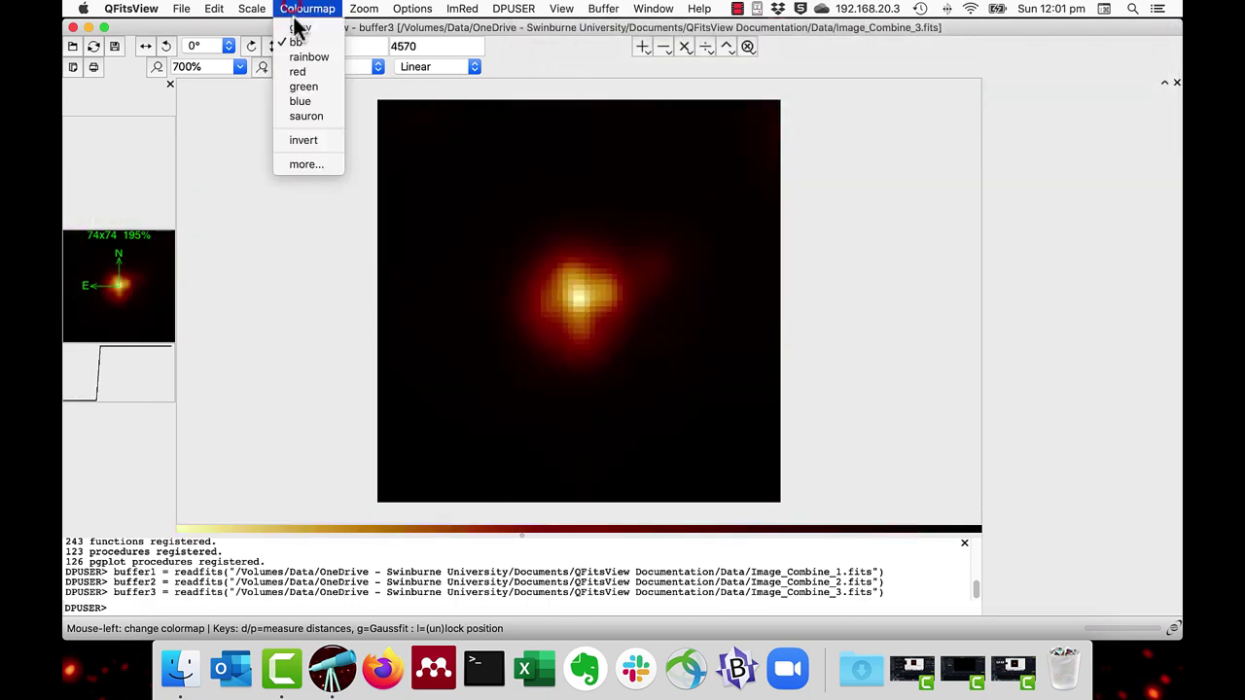
left_click(300, 72)
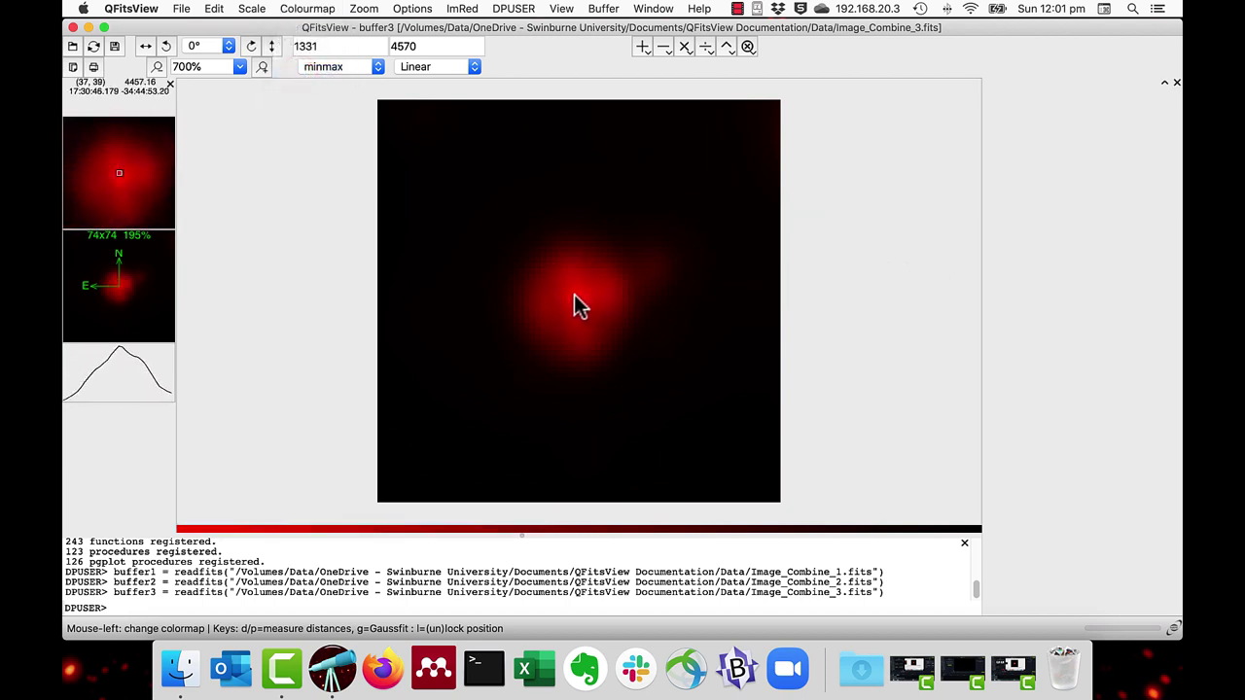
left_click_drag(661, 276, 546, 259)
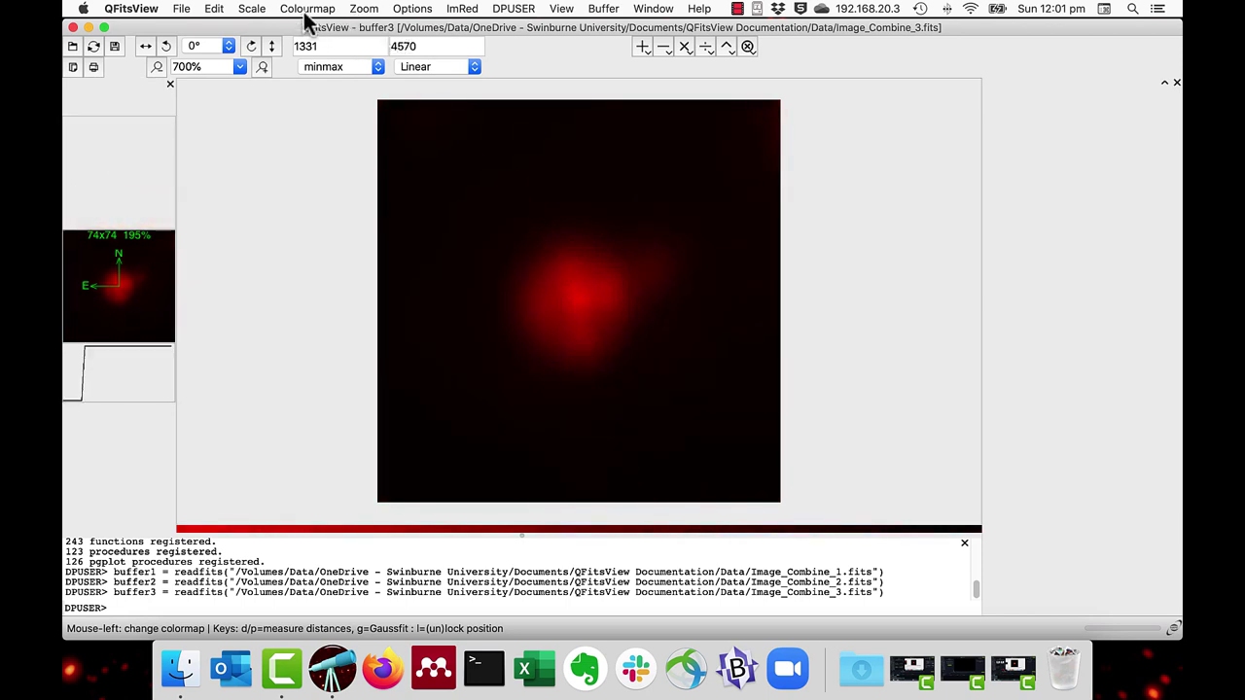
Set the red image's brightness to 500 in Options > Image Display
left_click(420, 10)
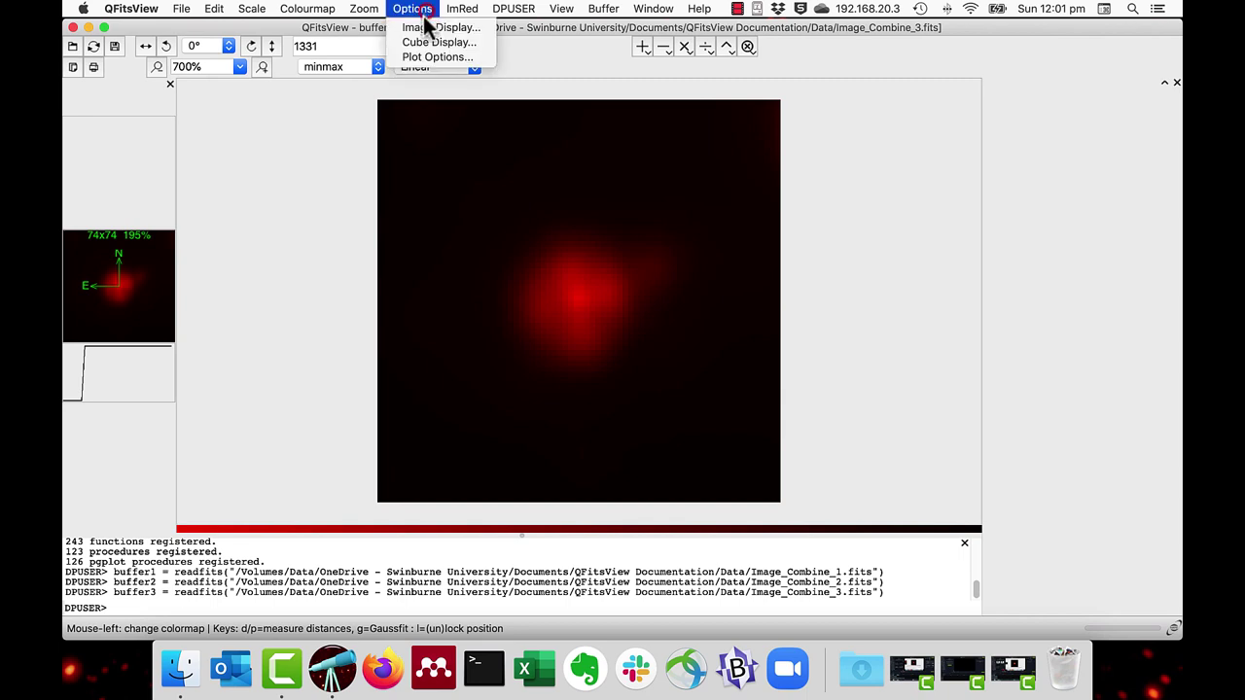
left_click(425, 30)
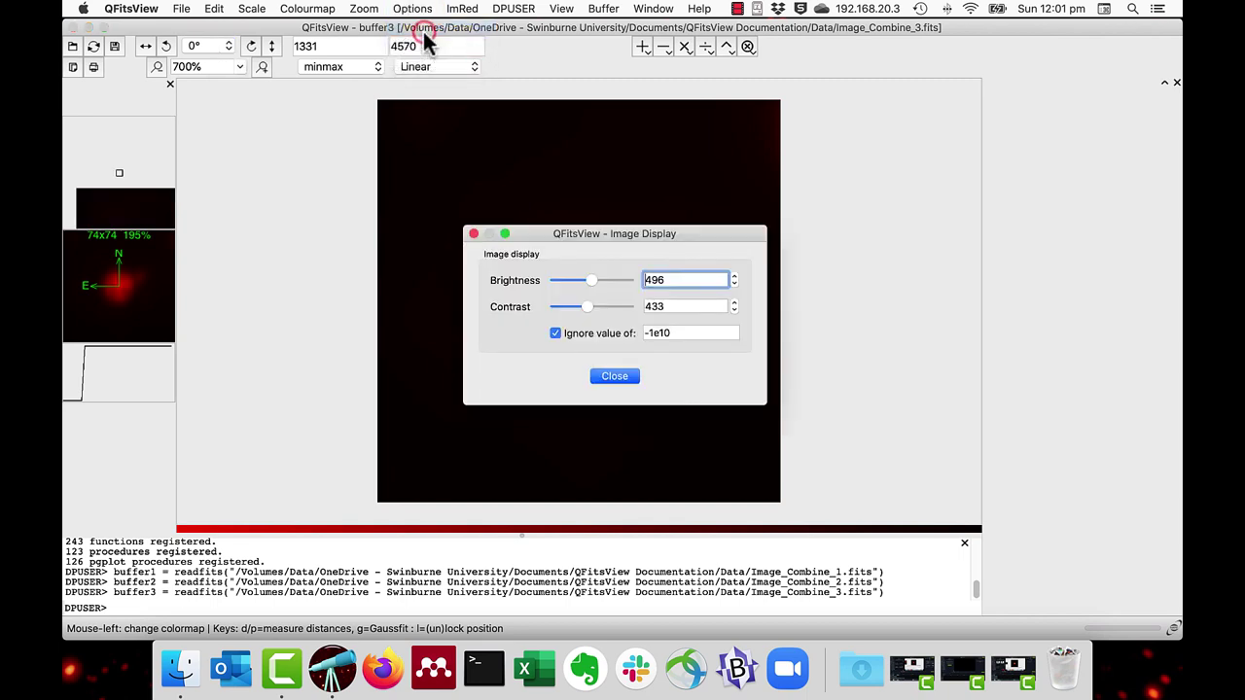
double_click(670, 279)
type("50")
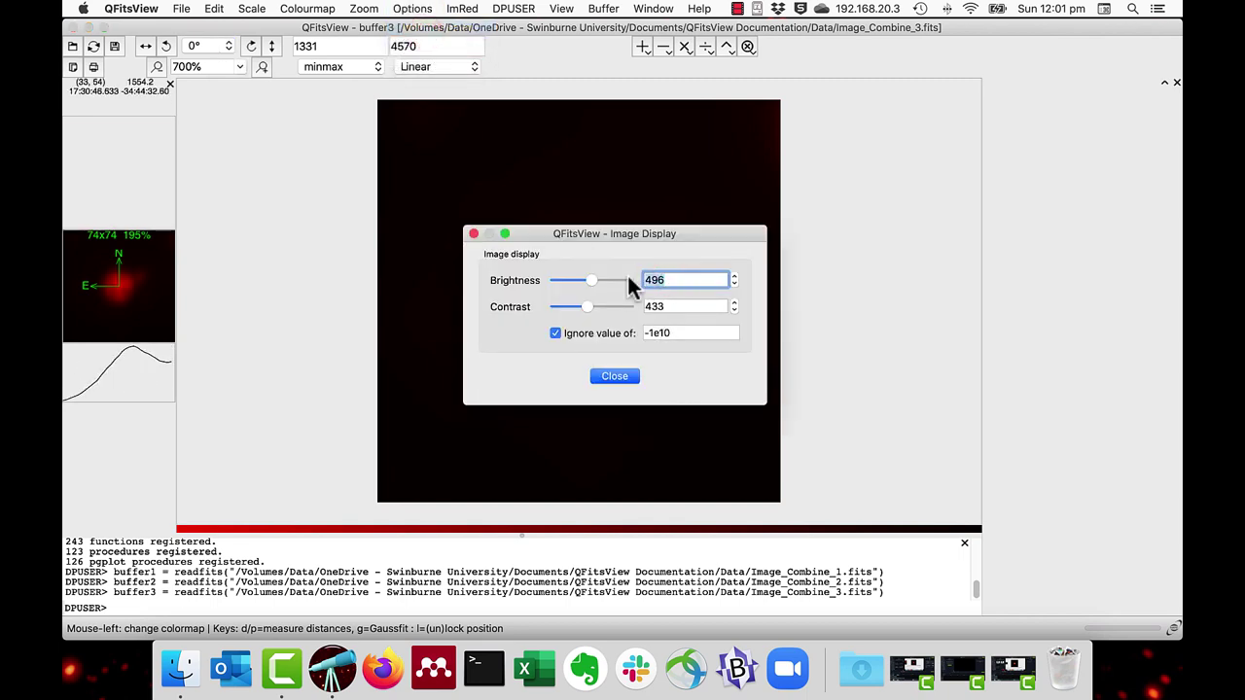
type("0")
key("Tab")
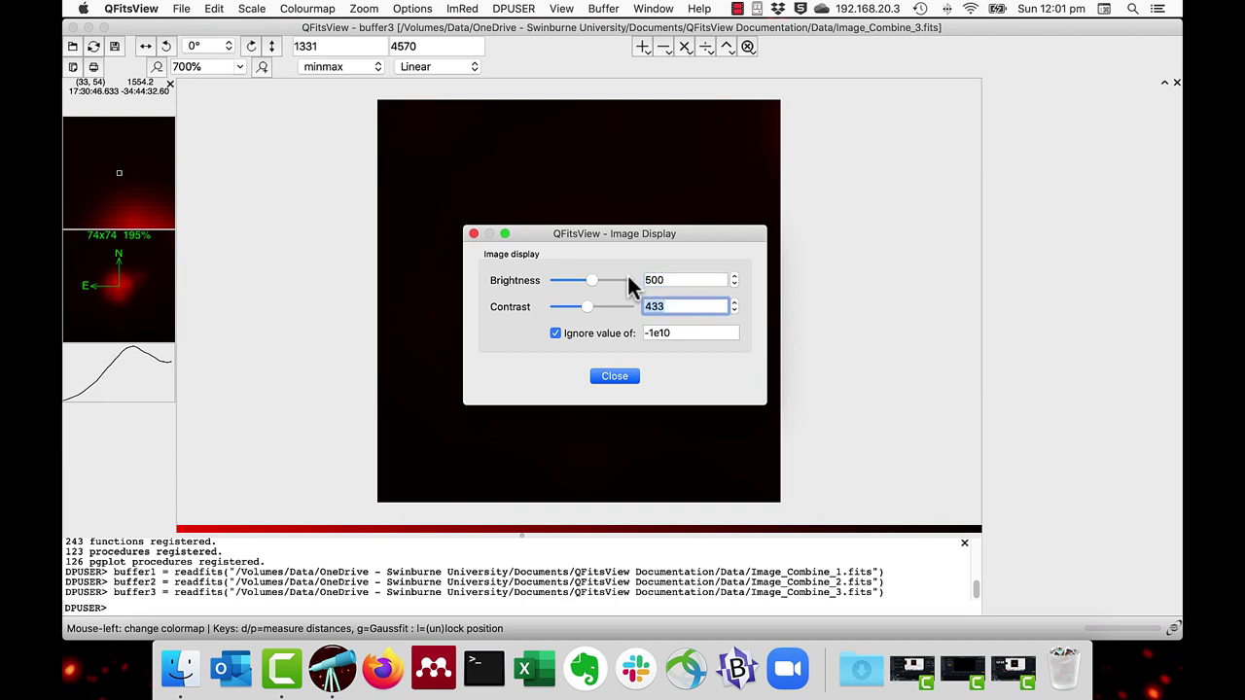
type("500")
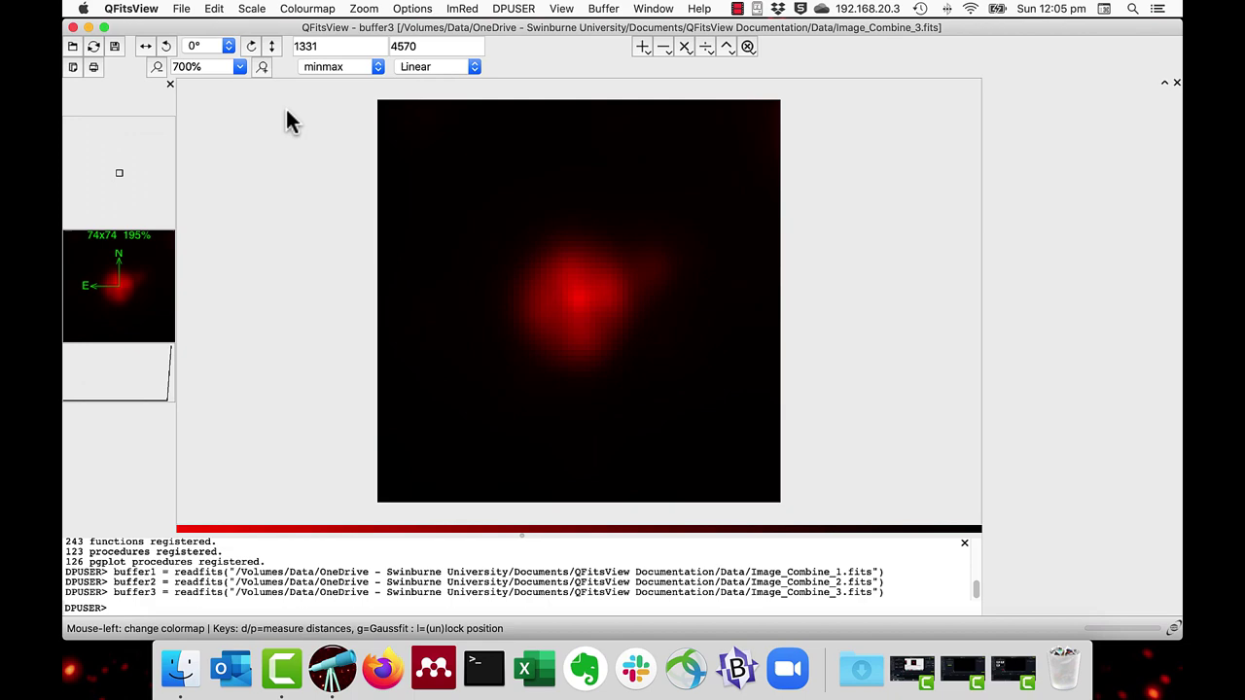
Open the Image Combine dialog and assign buffer1, buffer2 and buffer3 to its three channels
left_click(184, 11)
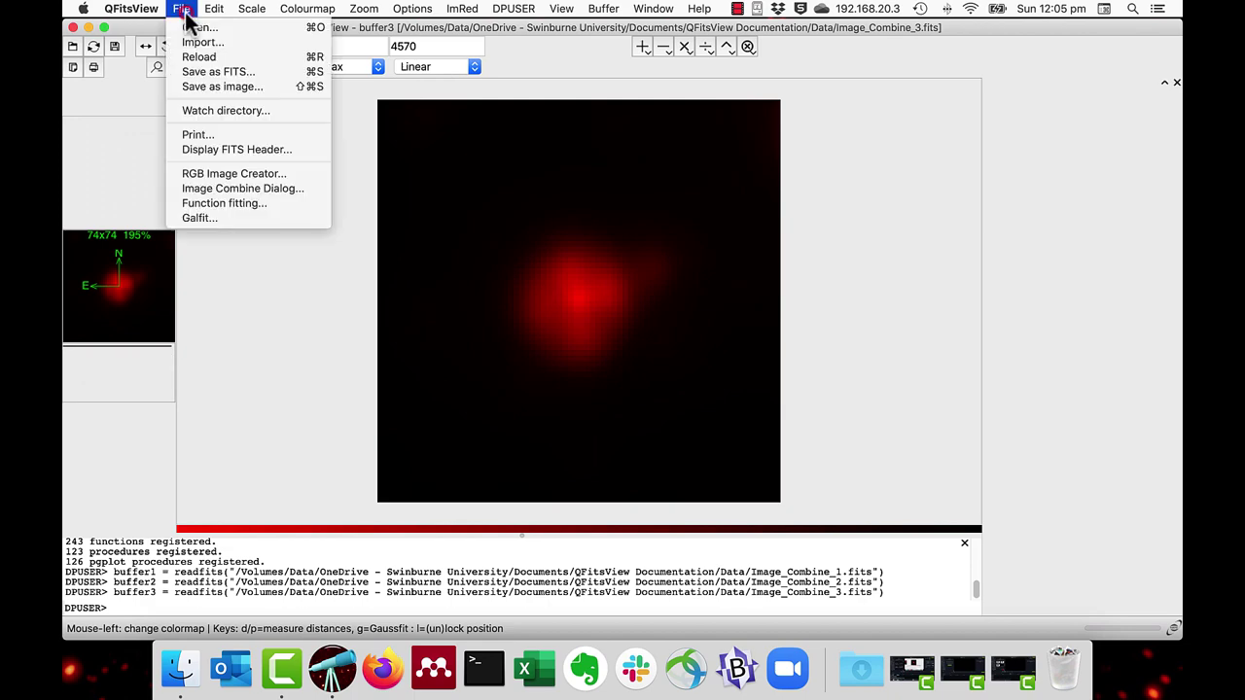
left_click(216, 190)
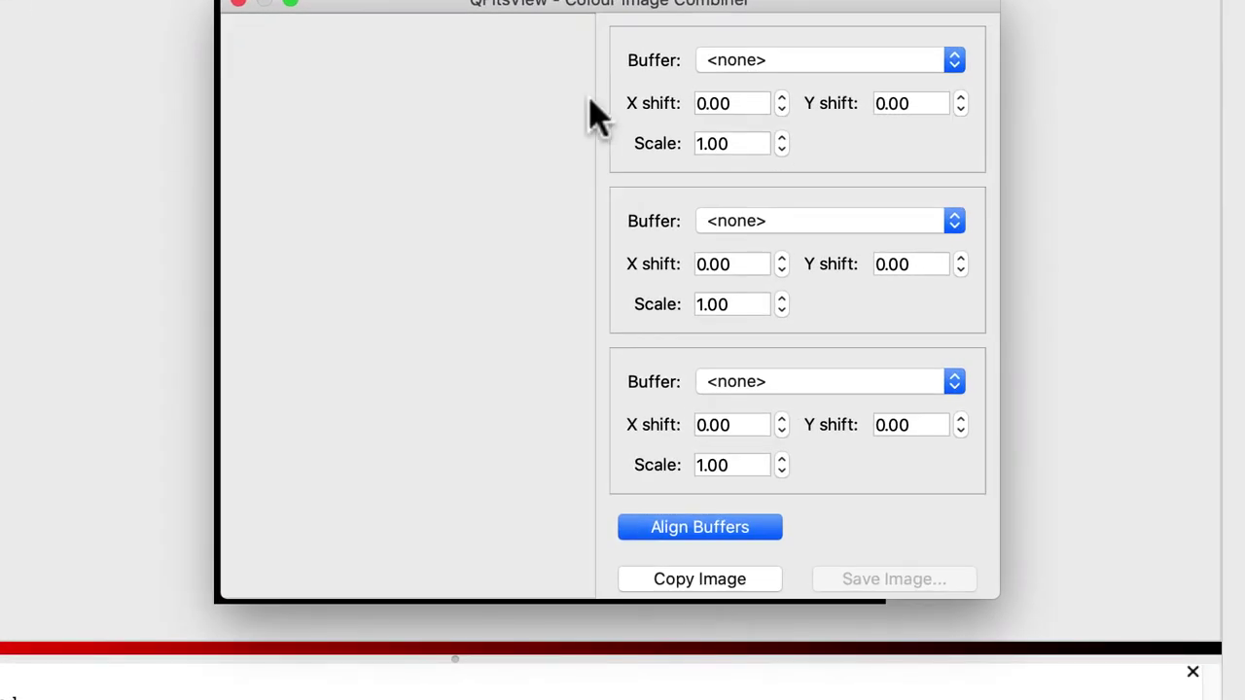
left_click(732, 61)
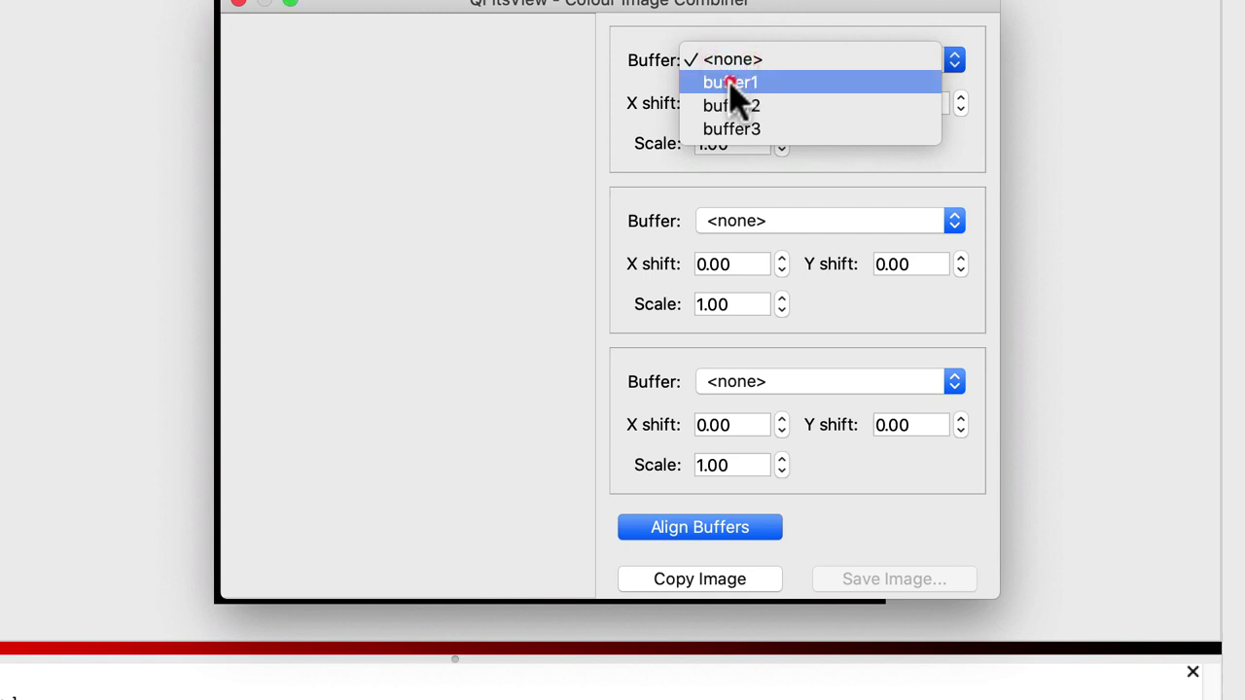
left_click(731, 83)
left_click(764, 221)
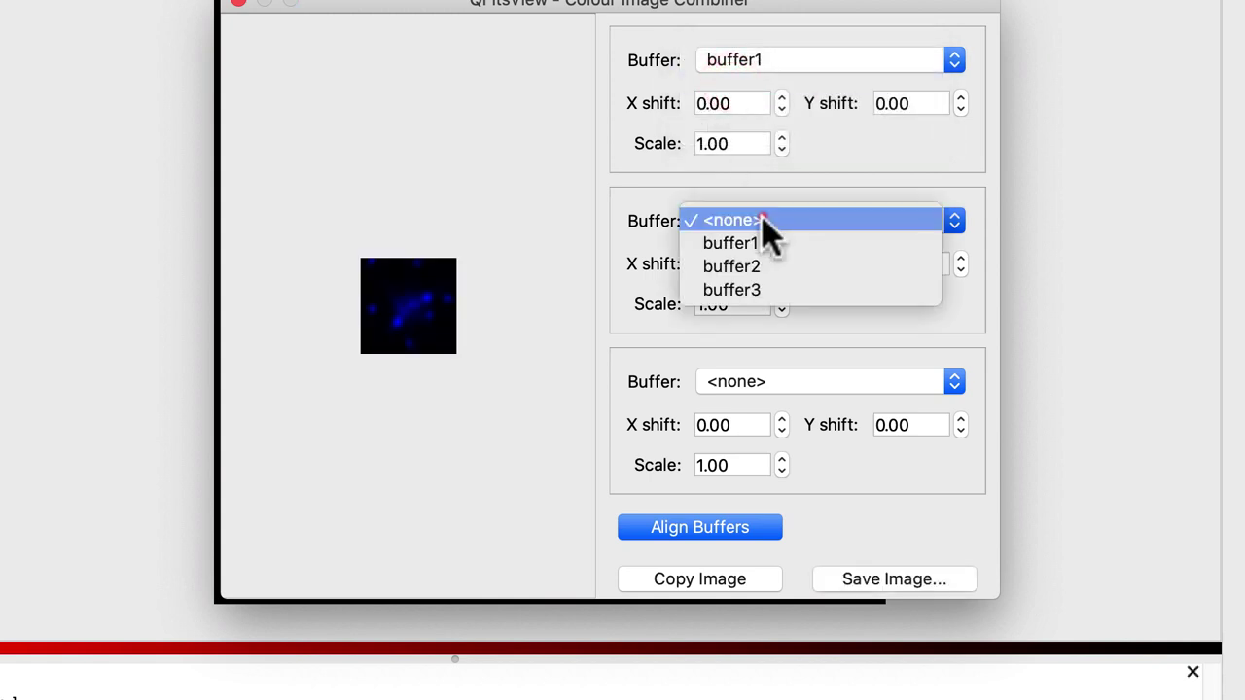
left_click(750, 267)
left_click(751, 384)
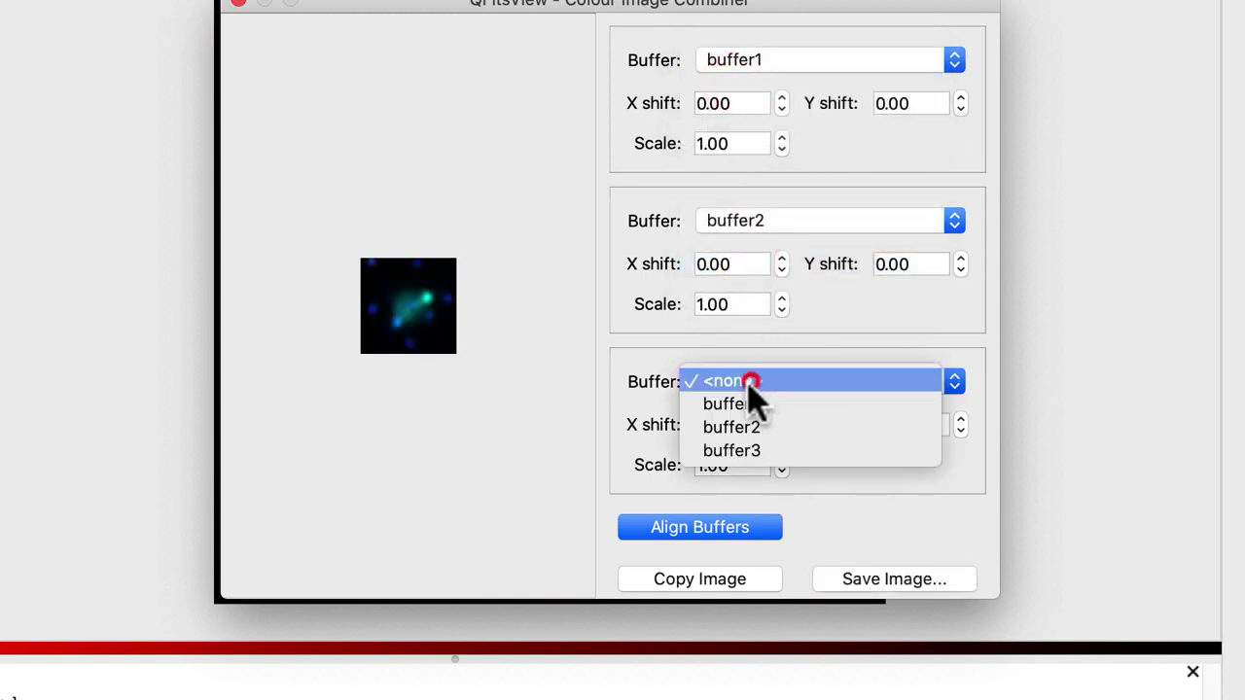
left_click(748, 449)
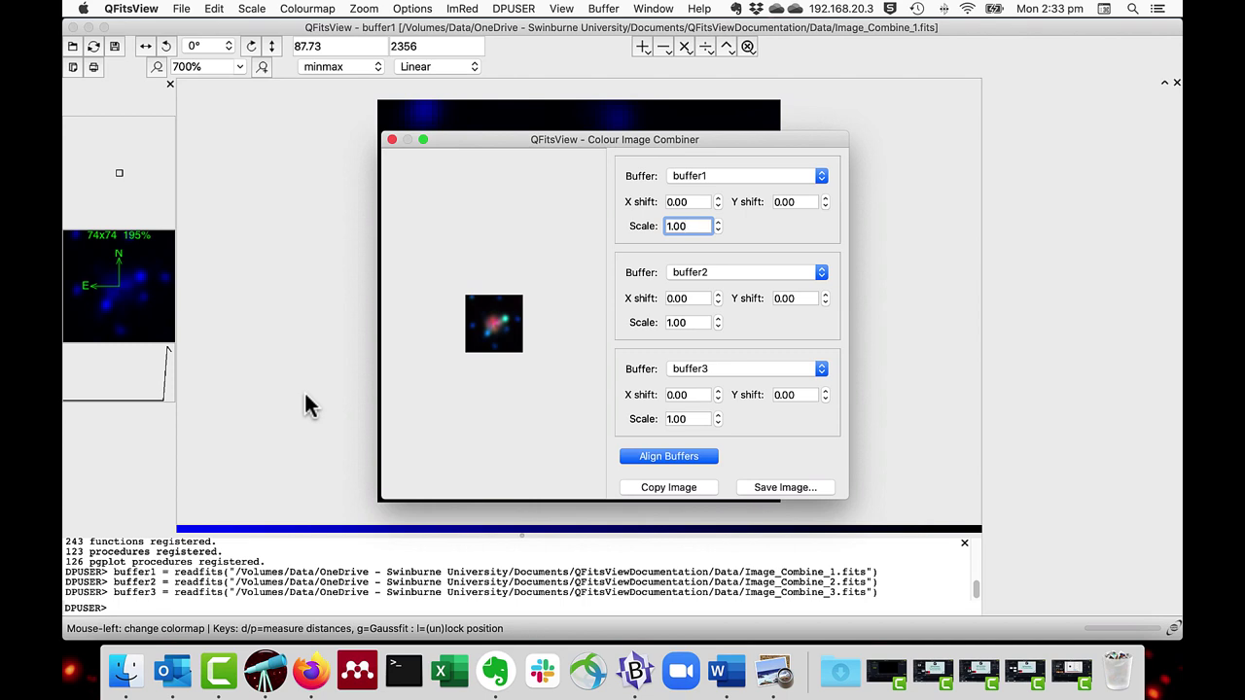
Enter a scale of 3 for buffer1, buffer2 and buffer3 in the combiner
left_click_drag(702, 225, 662, 232)
type("3")
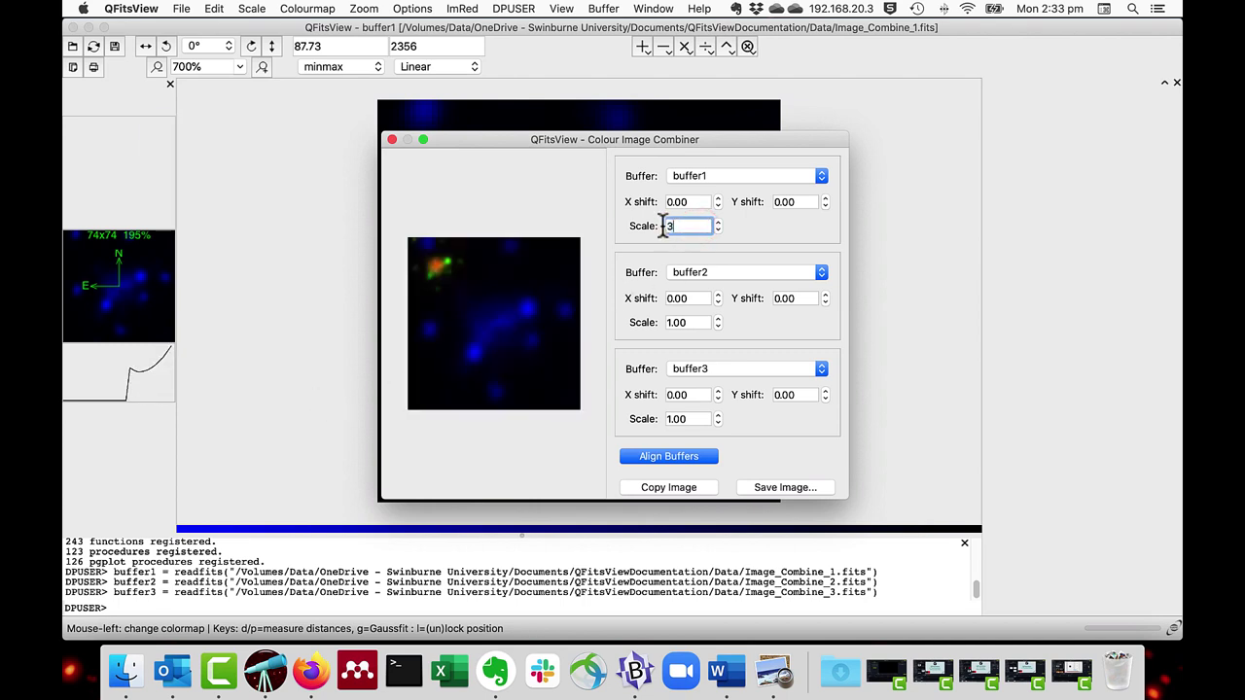
left_click(691, 322)
left_click_drag(683, 324, 645, 328)
type("3")
left_click_drag(700, 418, 644, 423)
type("3")
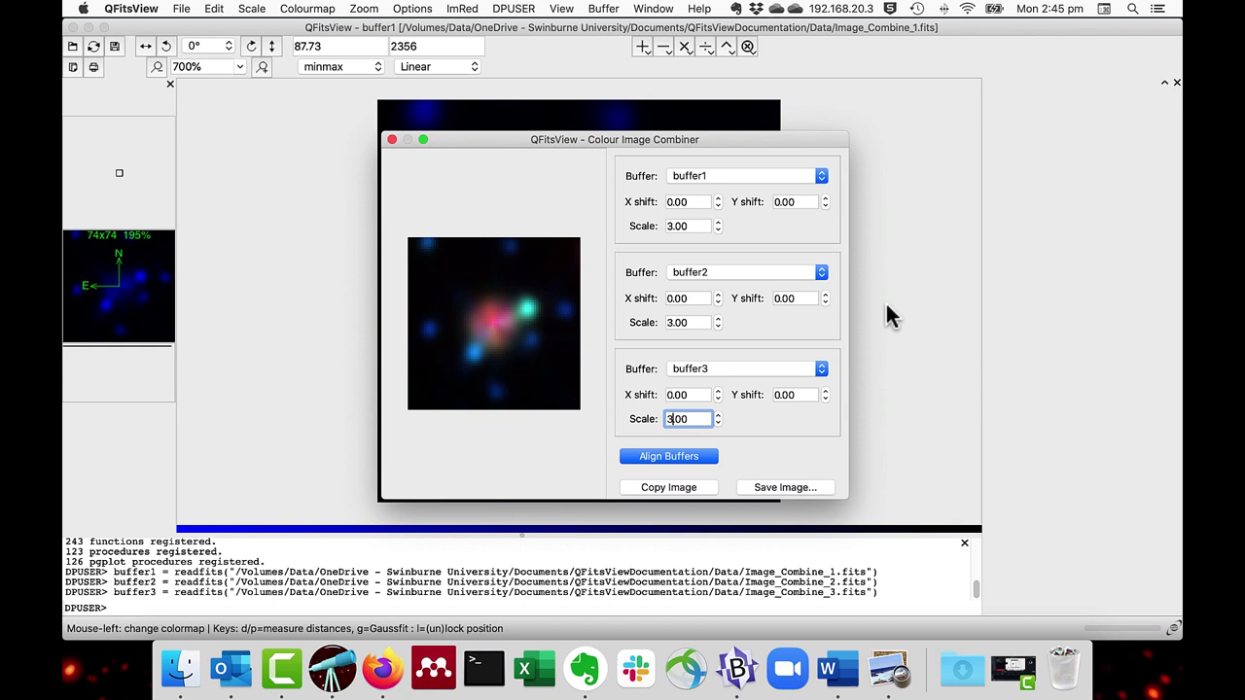
left_click(887, 305)
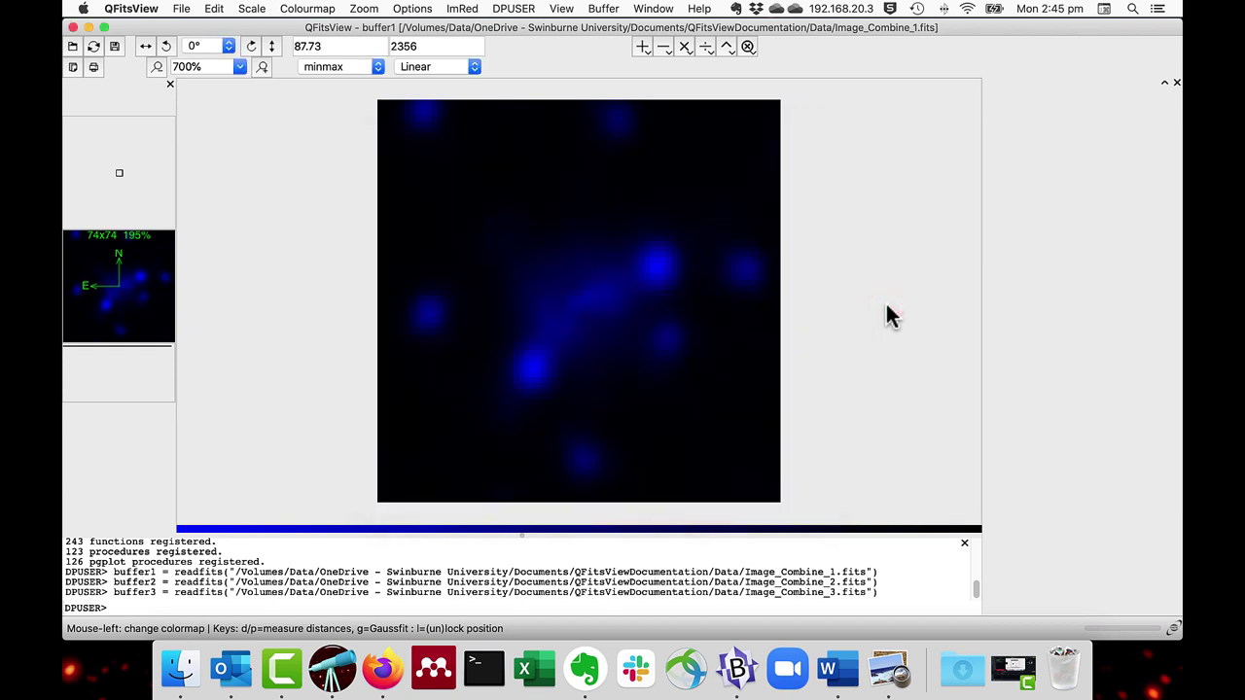
Try logarithmic scaling, close the combiner, then set the display back to linear
left_click(436, 66)
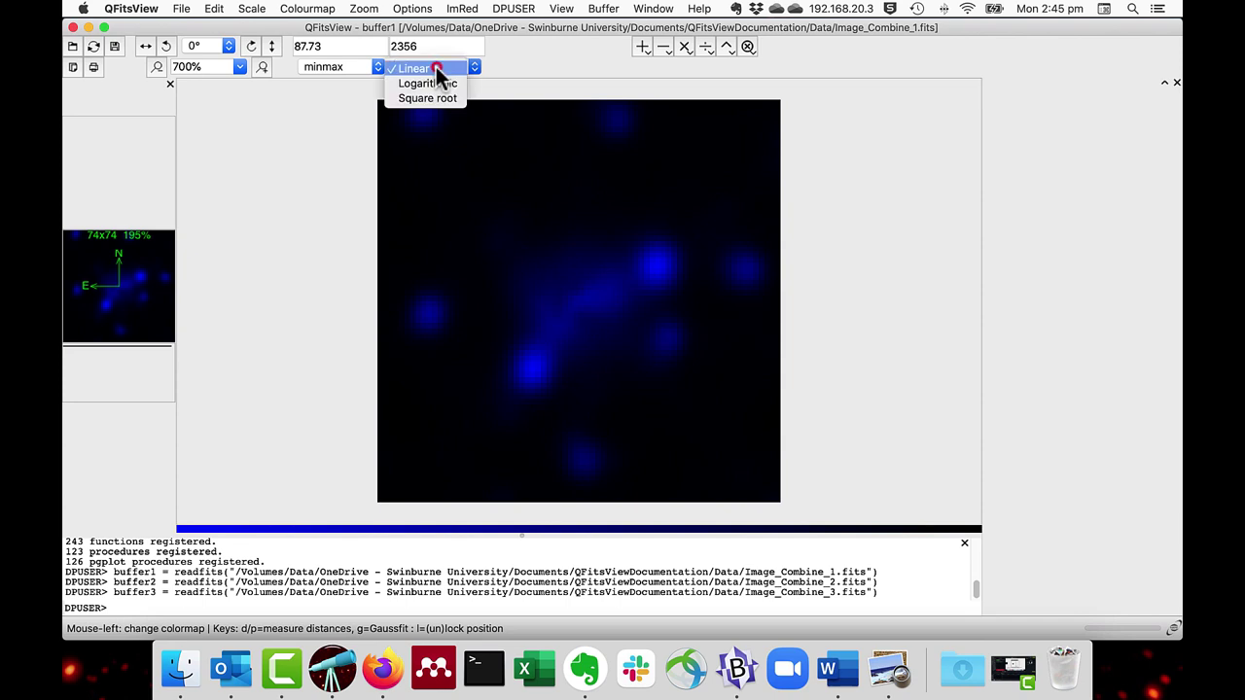
left_click(438, 84)
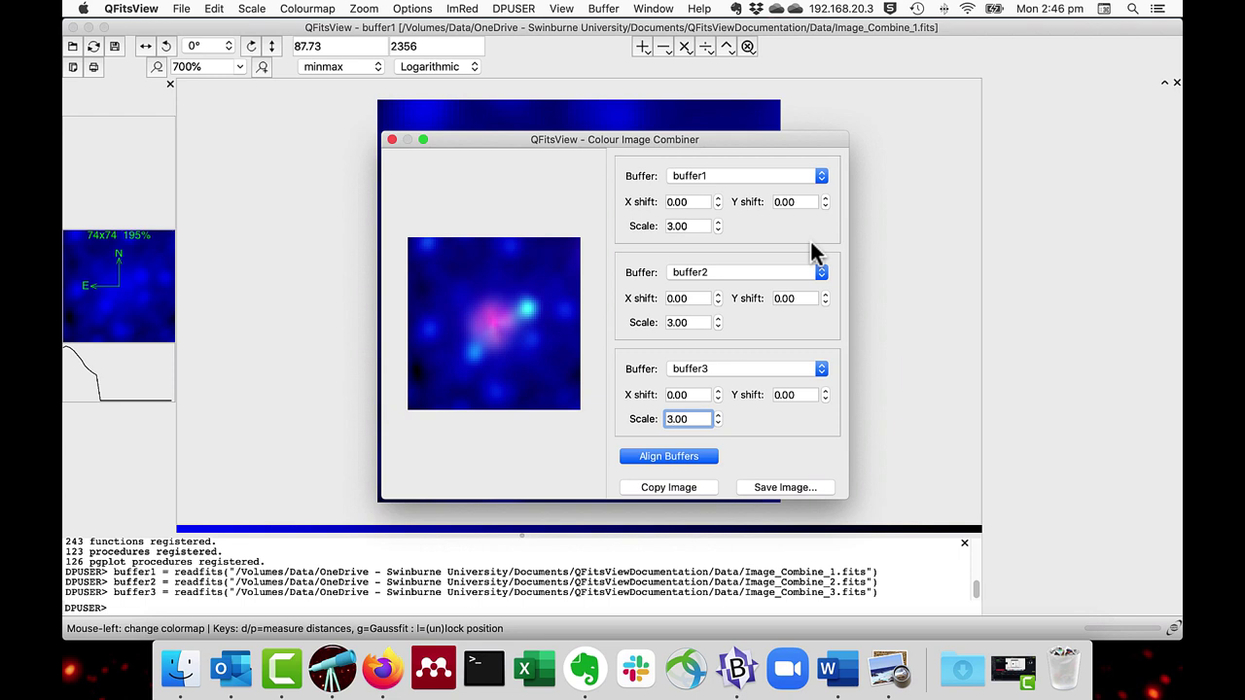
key("Escape")
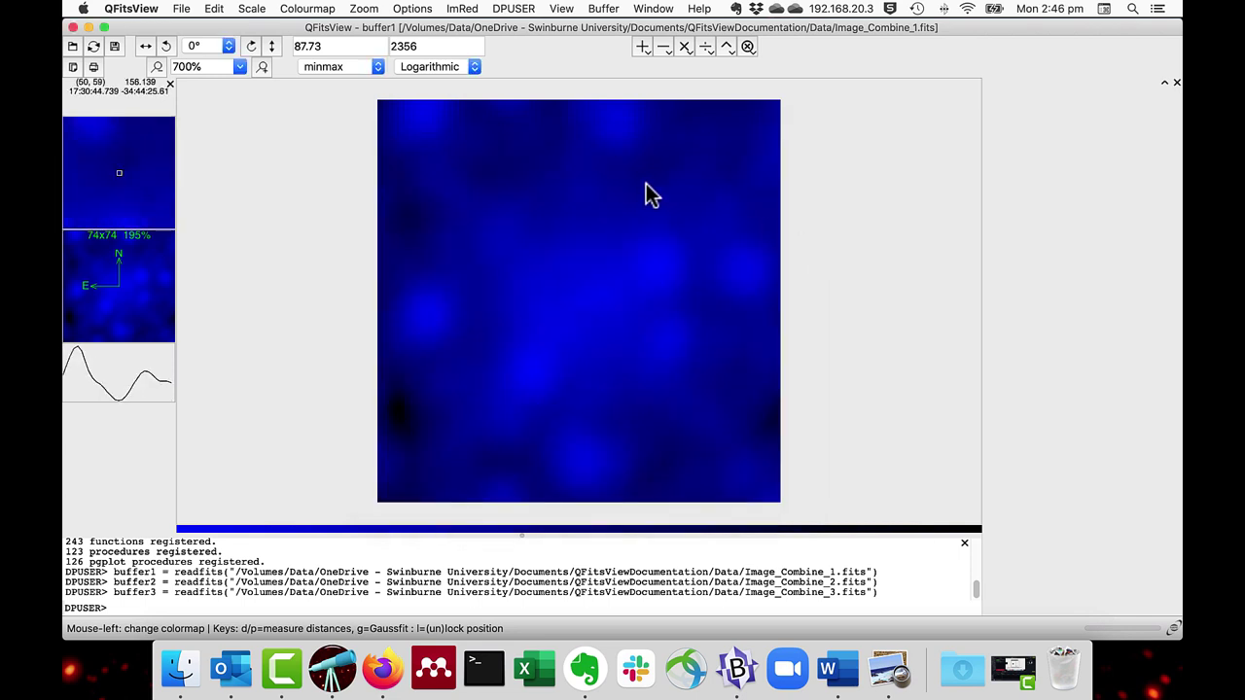
left_click(429, 70)
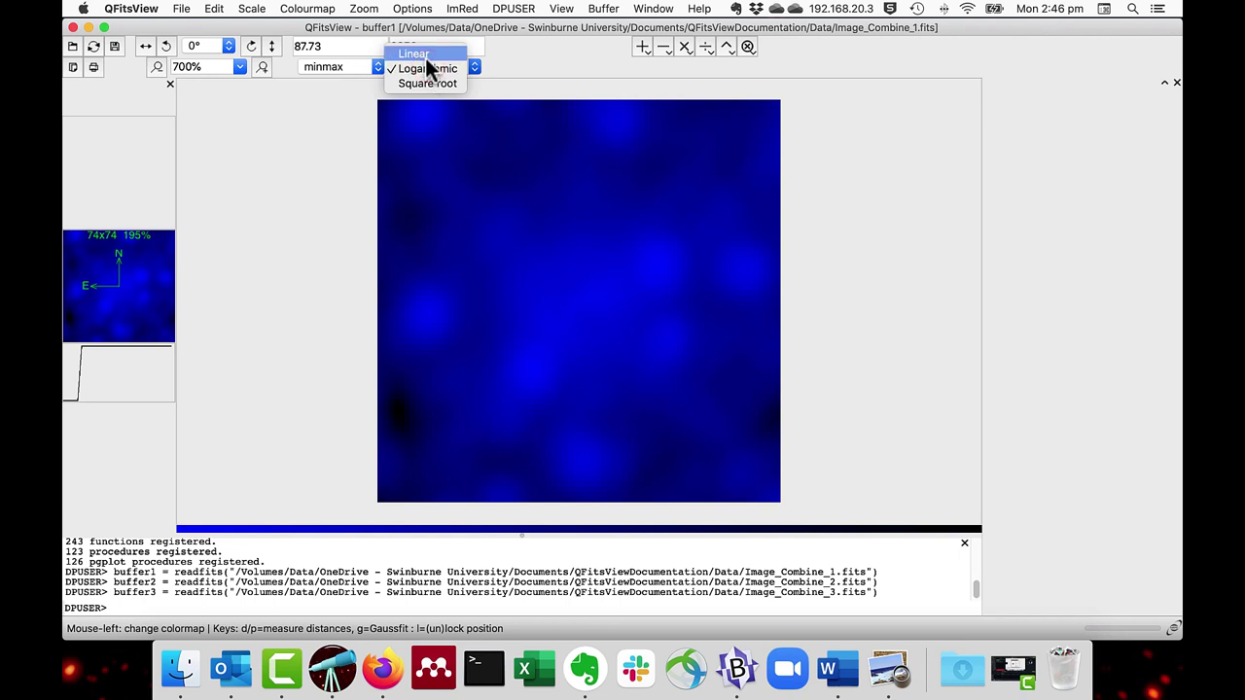
left_click(425, 57)
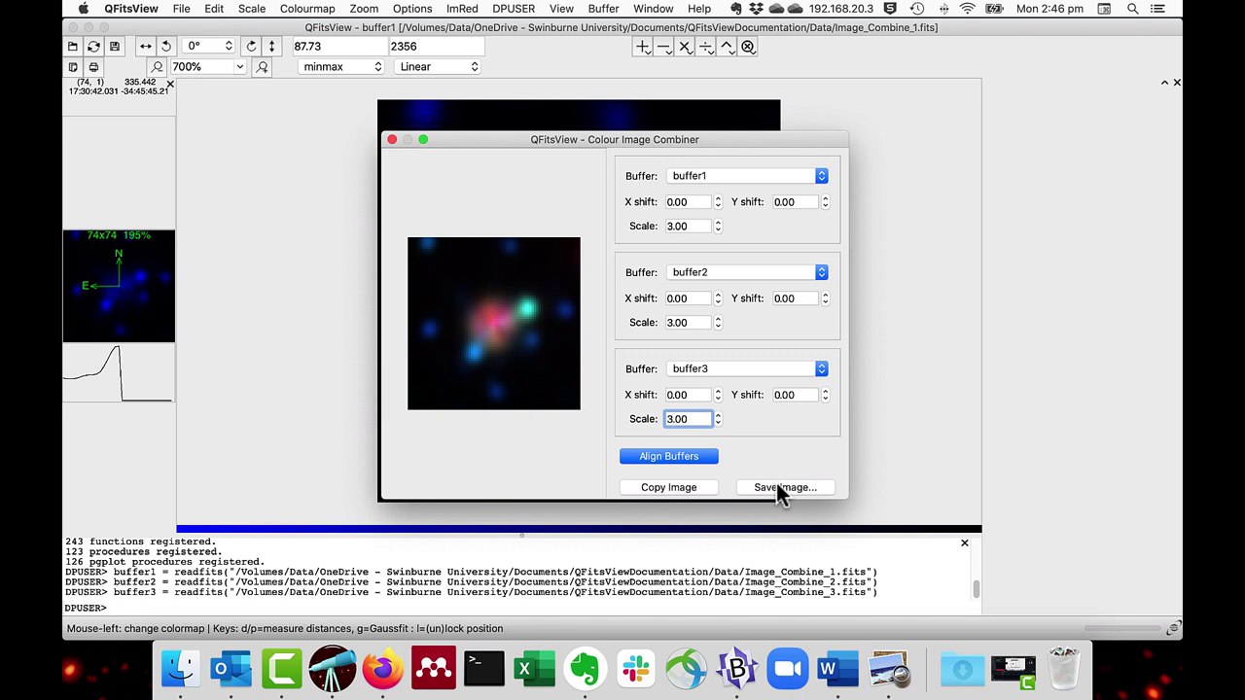
Save the composite as Image_Combined.png, then view the Data folder in Finder
left_click(777, 486)
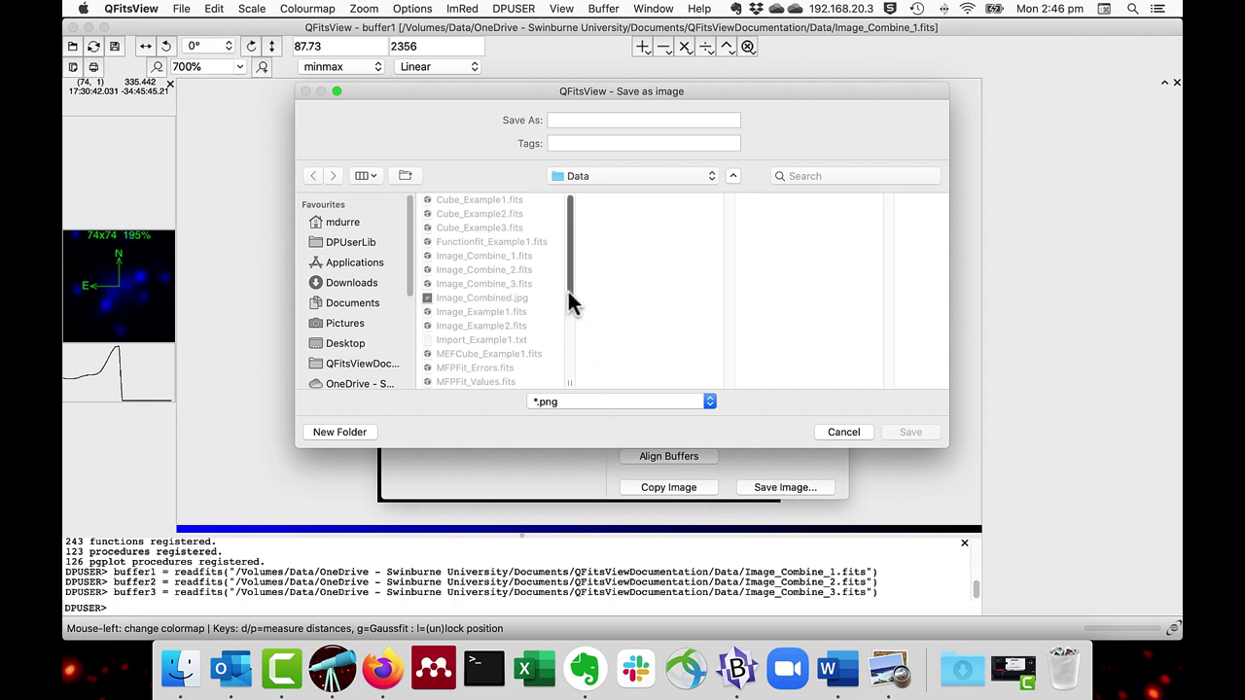
left_click(579, 119)
type("Image")
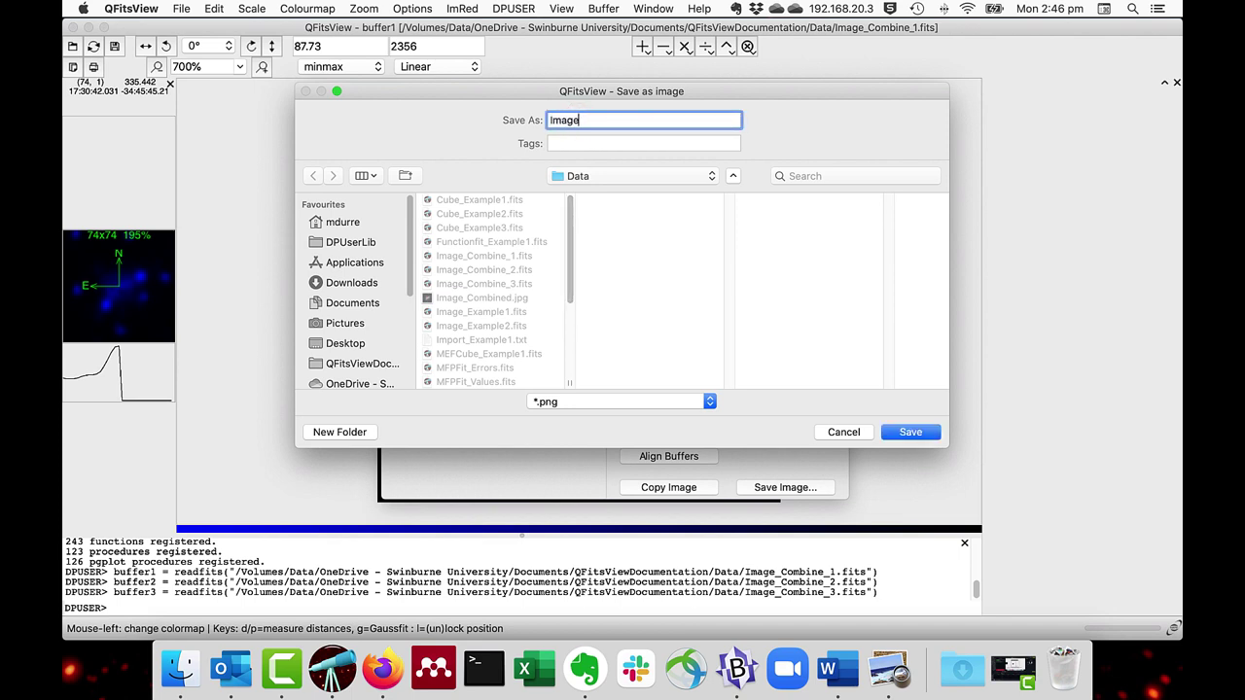
type("_Combined.png")
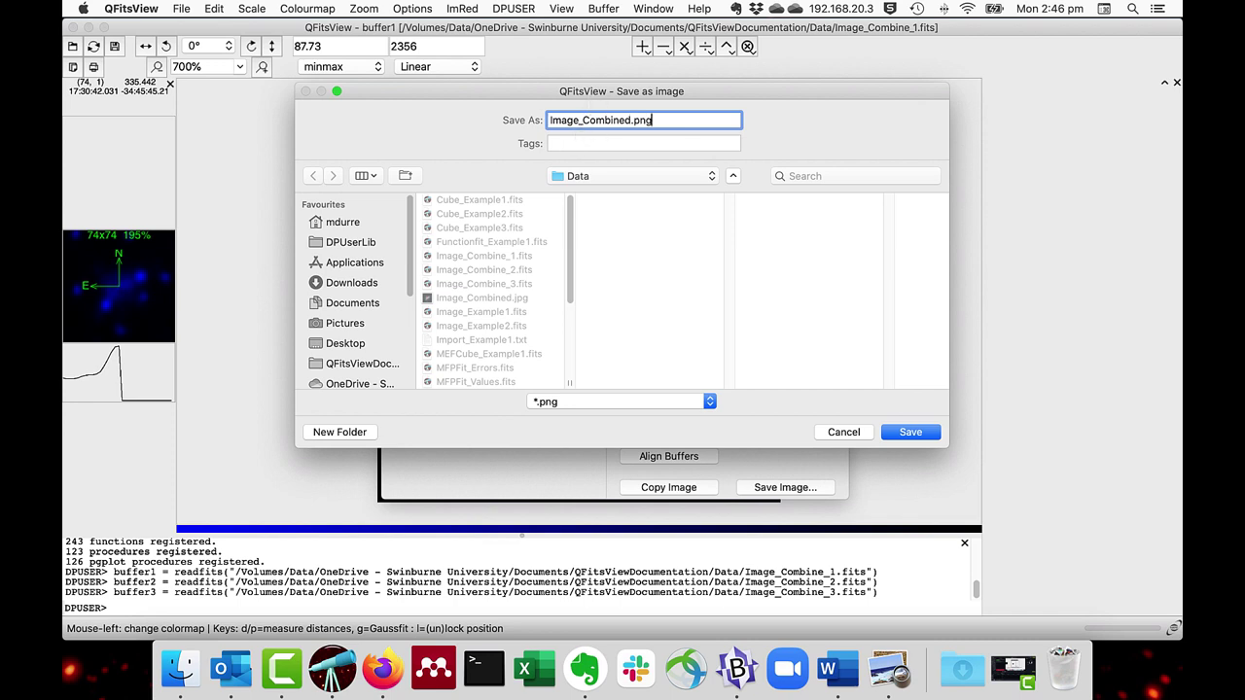
left_click(912, 432)
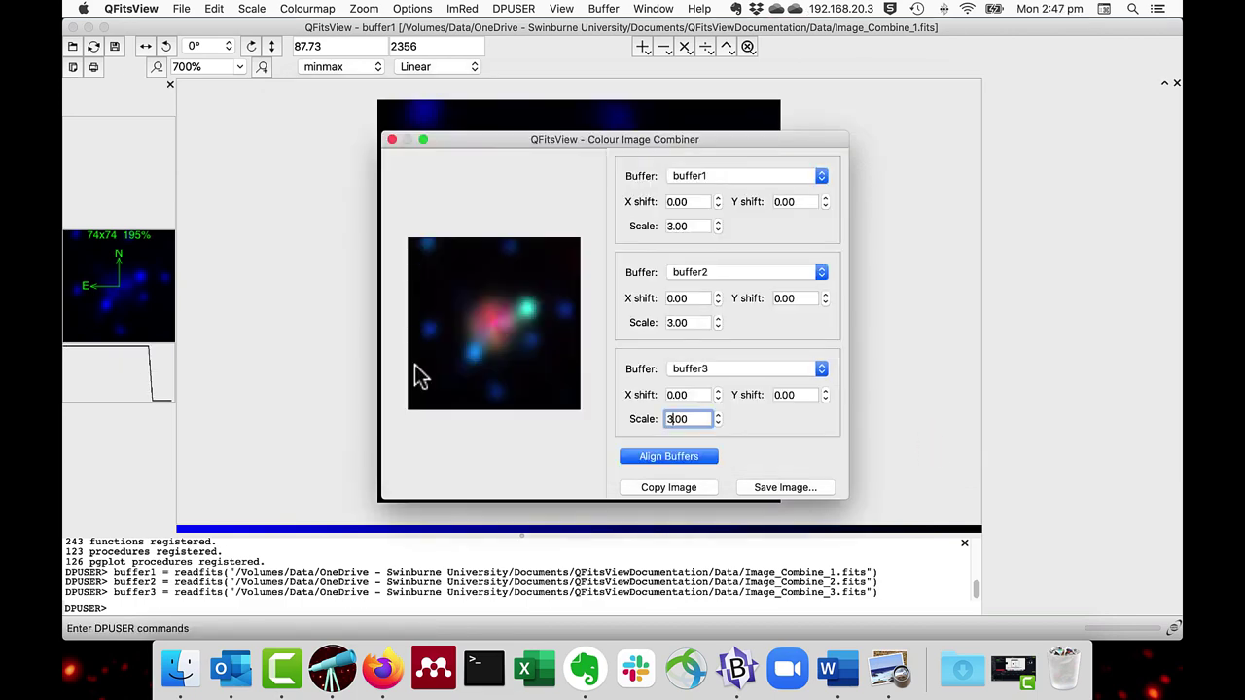
key("super+Tab")
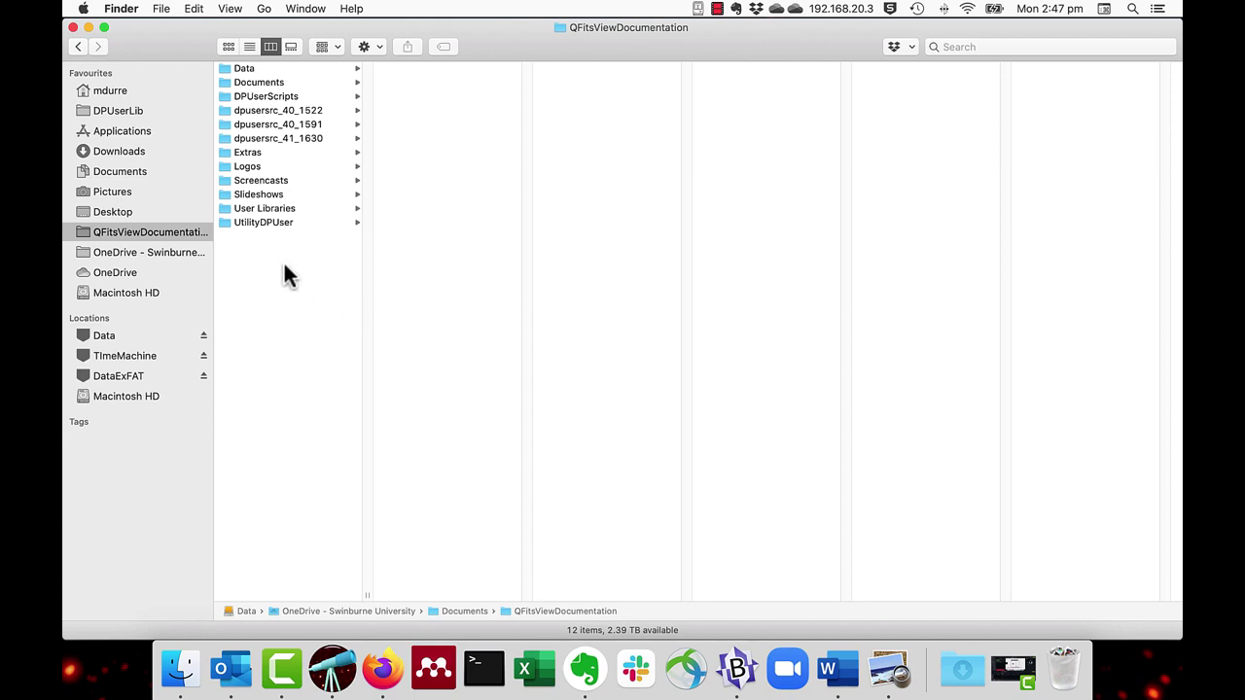
left_click(235, 71)
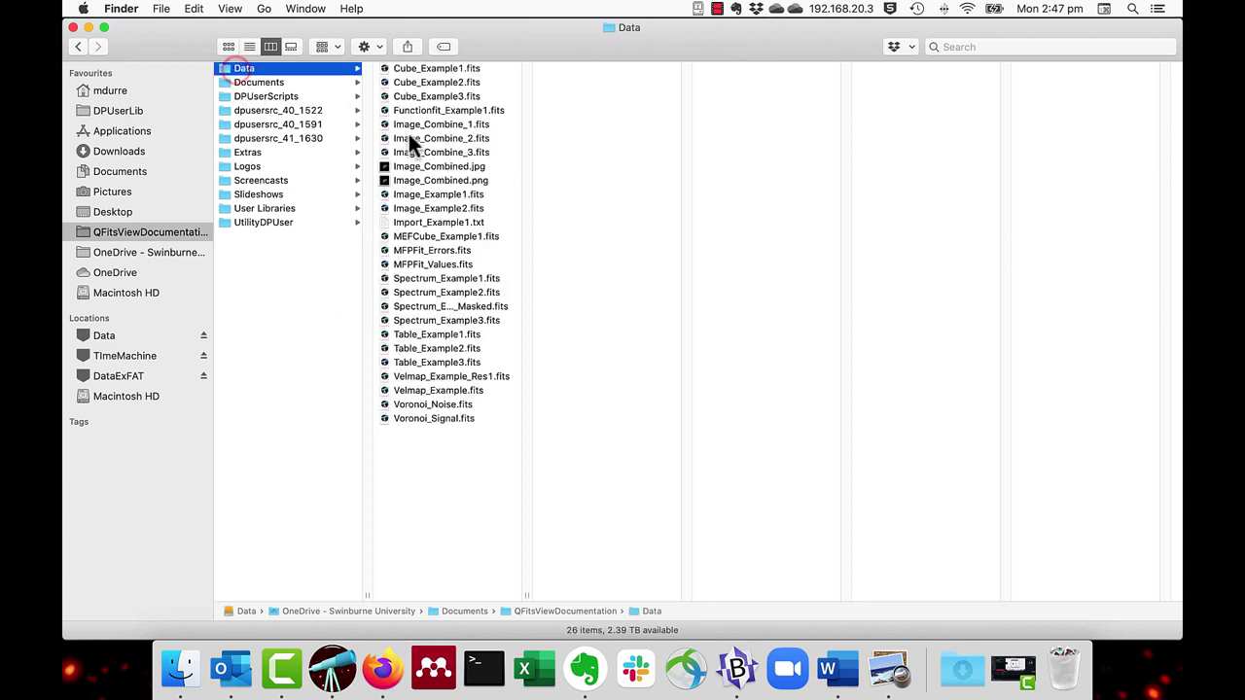
Open Image_Combined.png in Preview, enlarge its window and zoom in
double_click(444, 180)
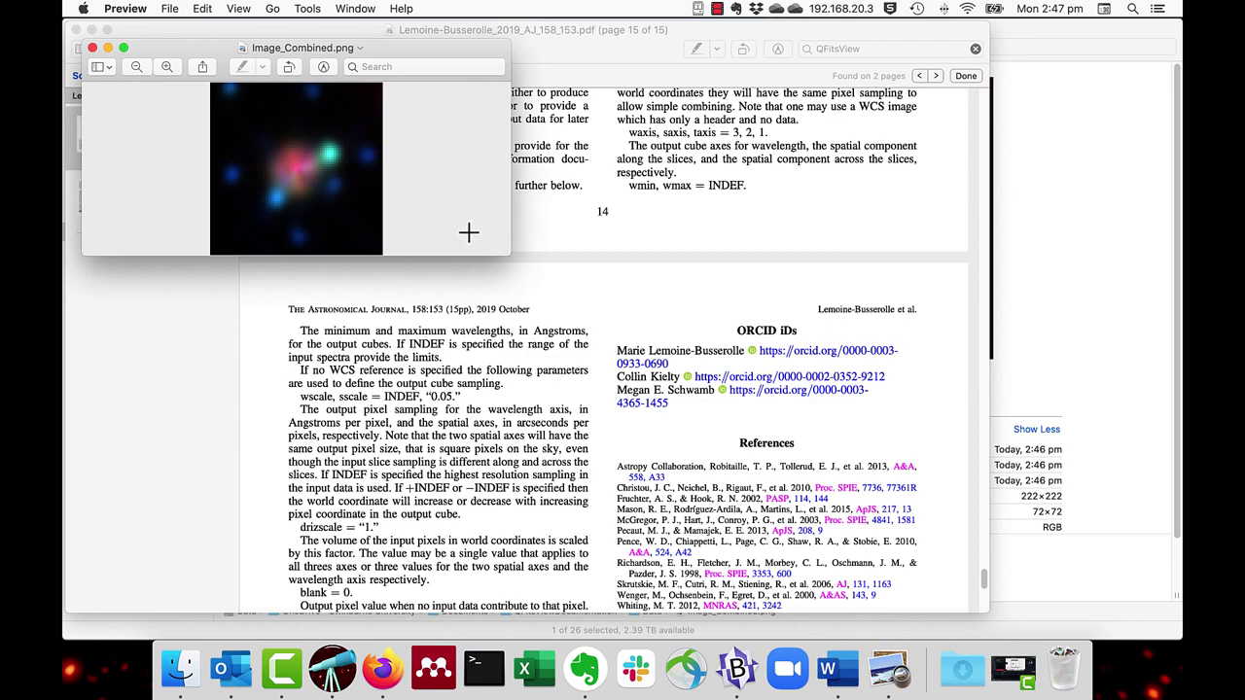
left_click_drag(510, 253, 1045, 620)
left_click(167, 67)
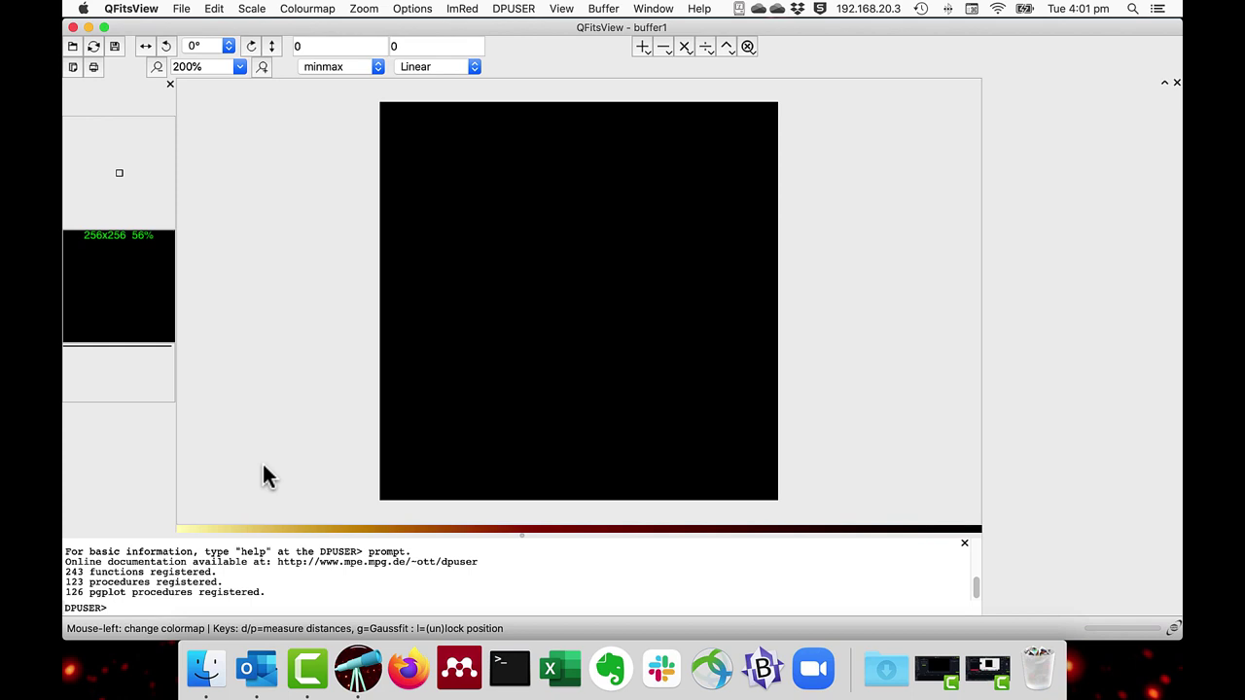
Open Image_Combine_4.fits into buffer1 and Image_Combine_5.fits into buffer2
key("super+o")
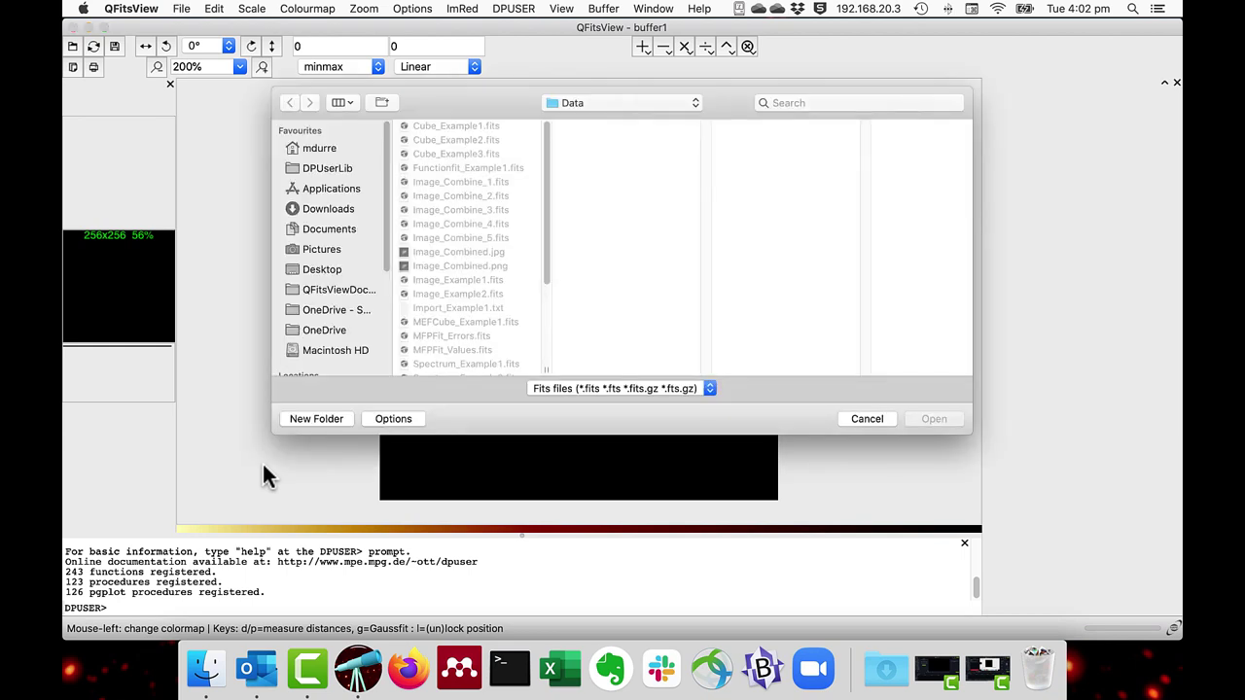
left_click(481, 224)
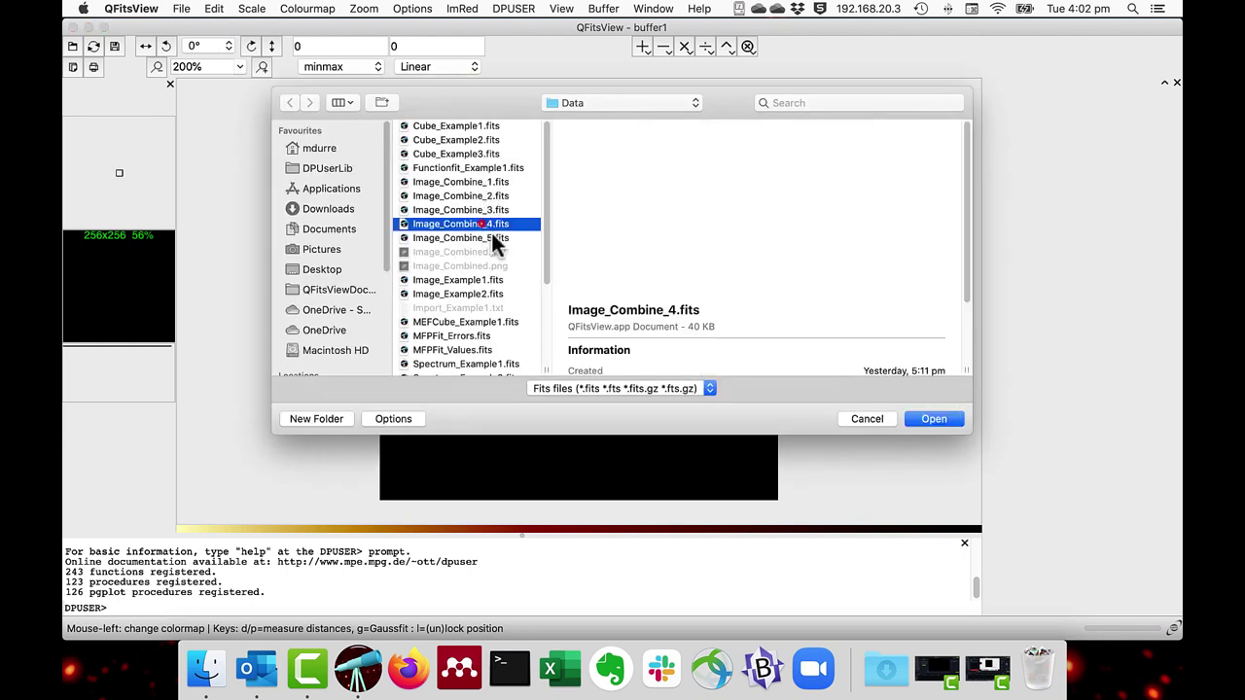
left_click(919, 417)
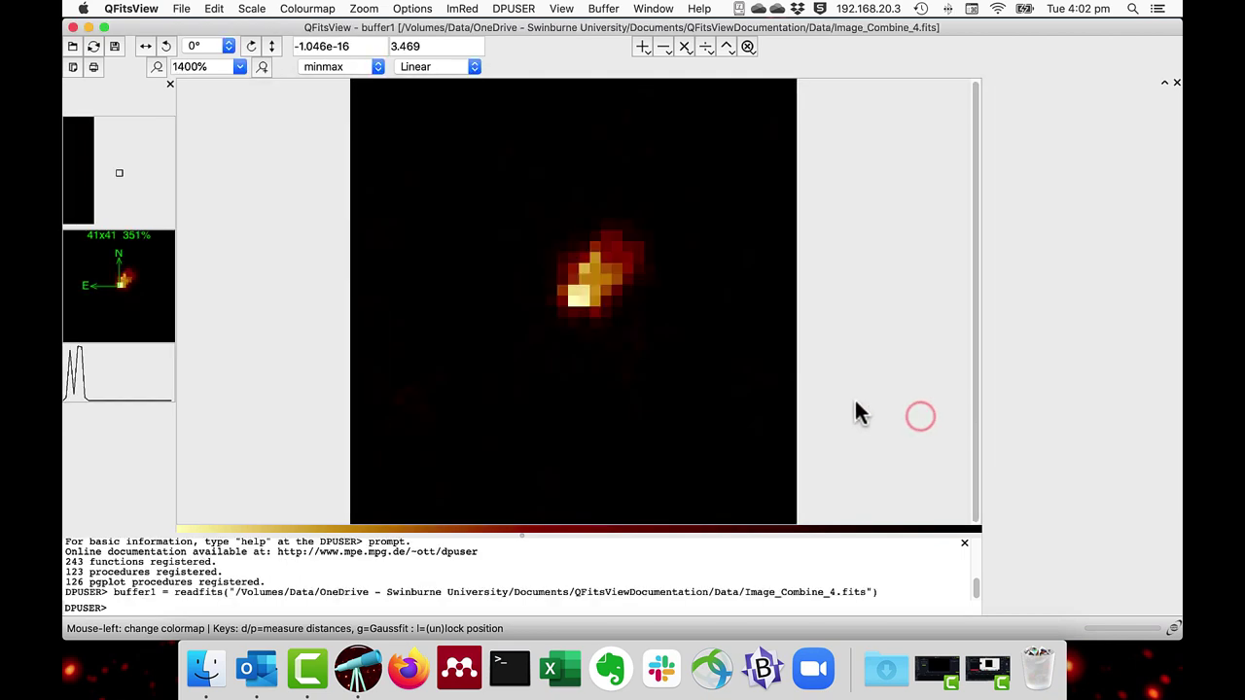
key("super+o")
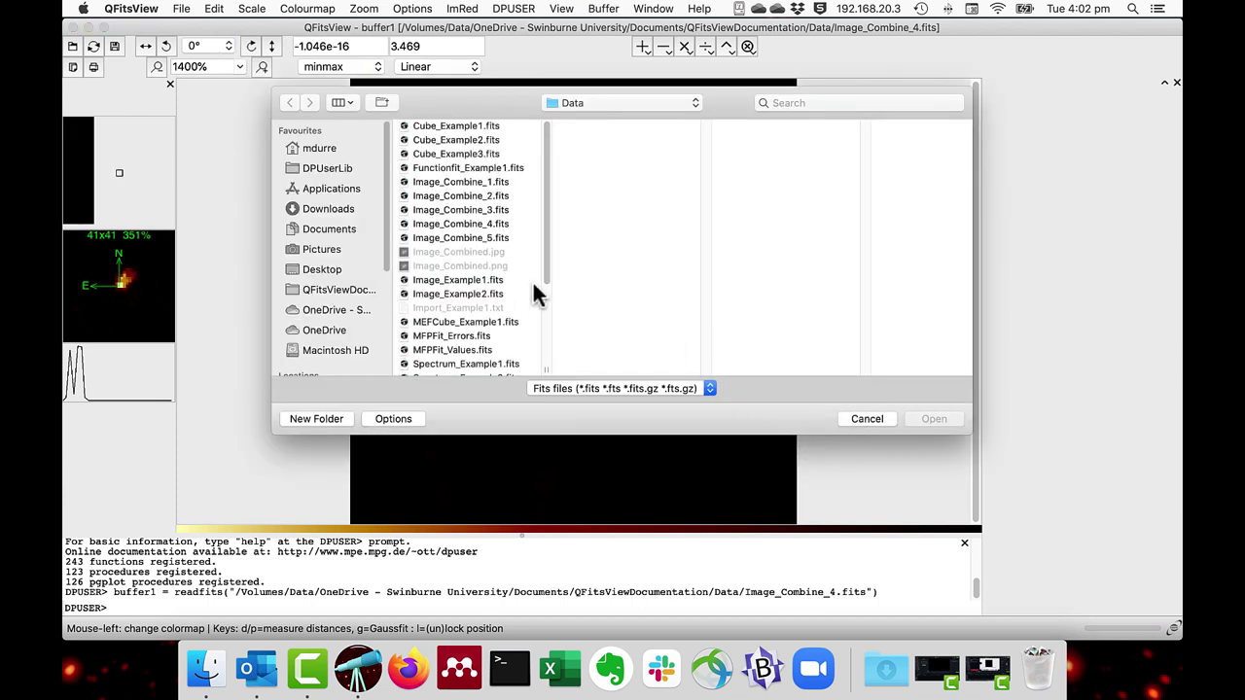
left_click(499, 239)
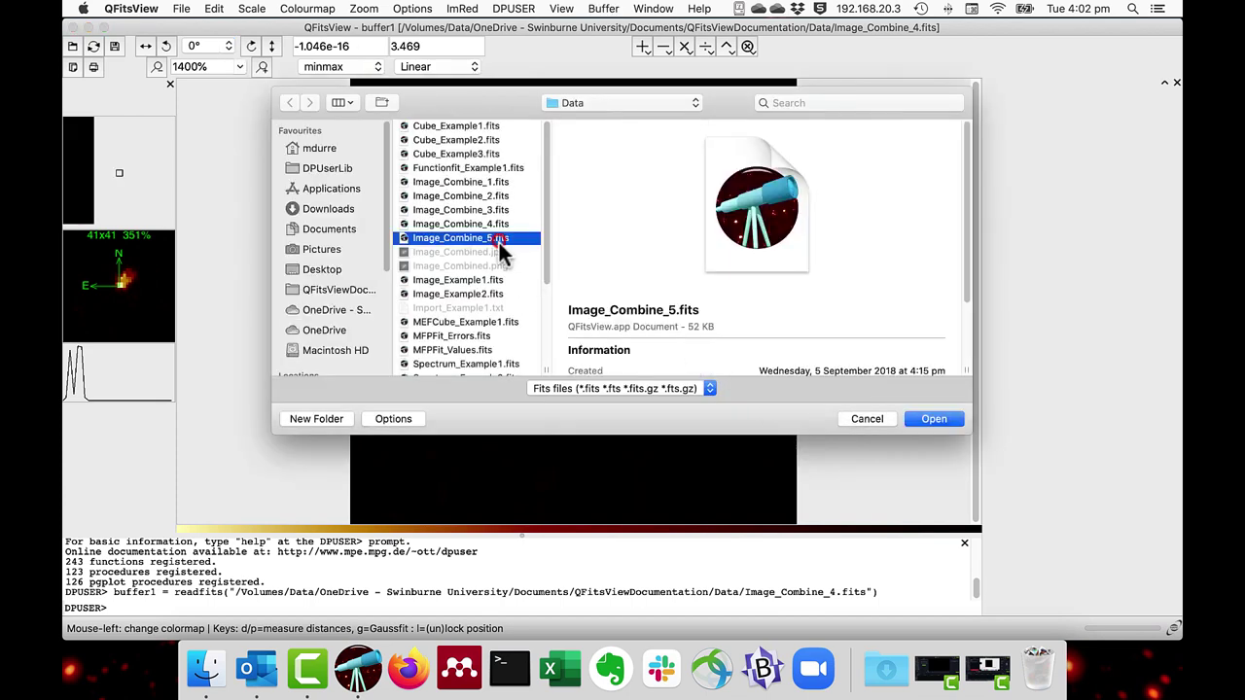
left_click(930, 425)
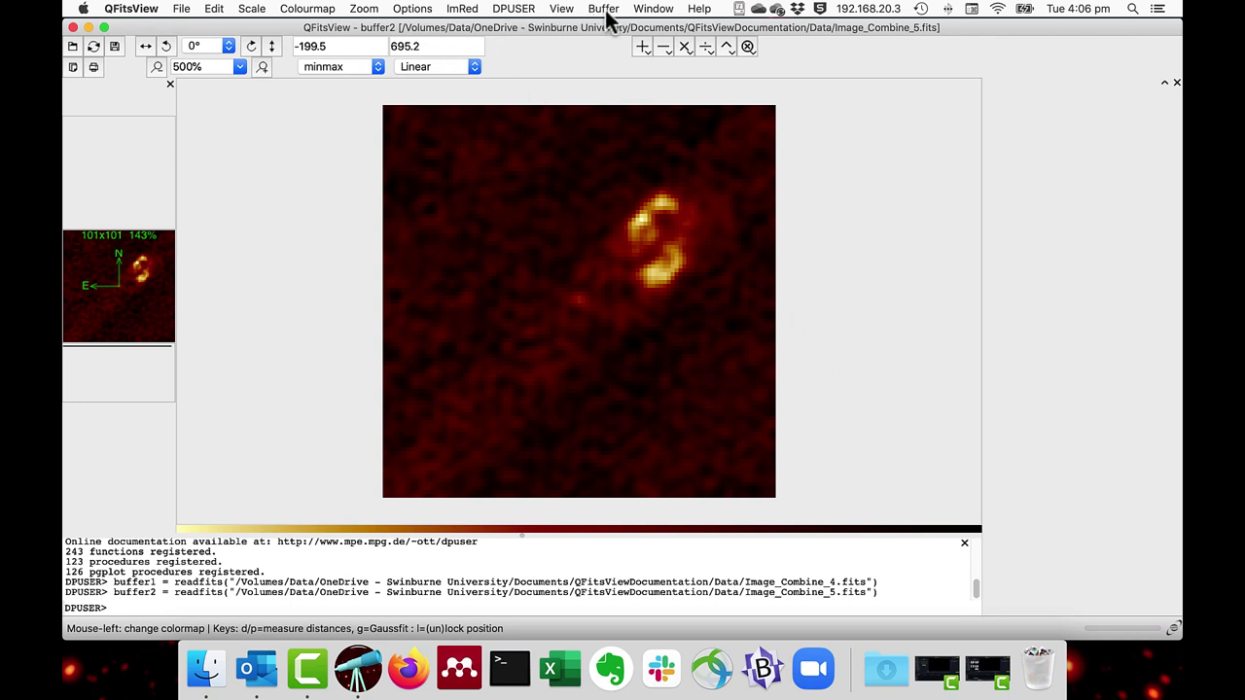
Apply the red colourmap to buffer2 (Image_Combine_5) and green to buffer1 (Image_Combine_4)
left_click(306, 9)
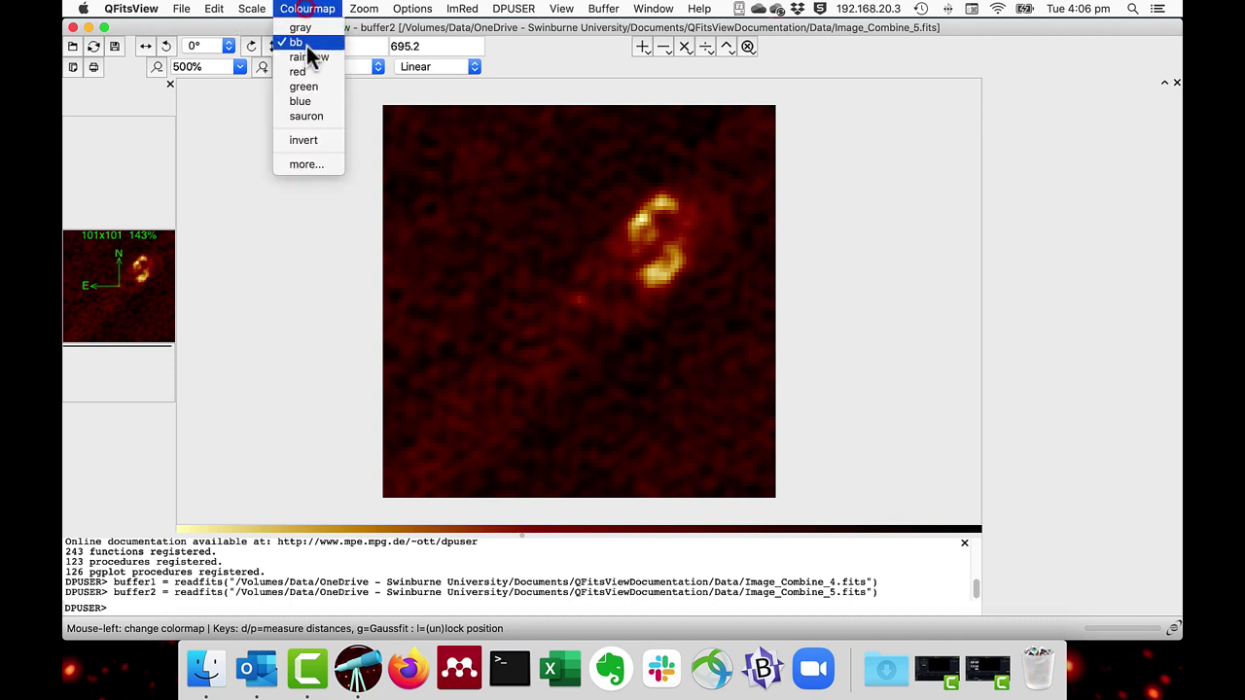
left_click(304, 71)
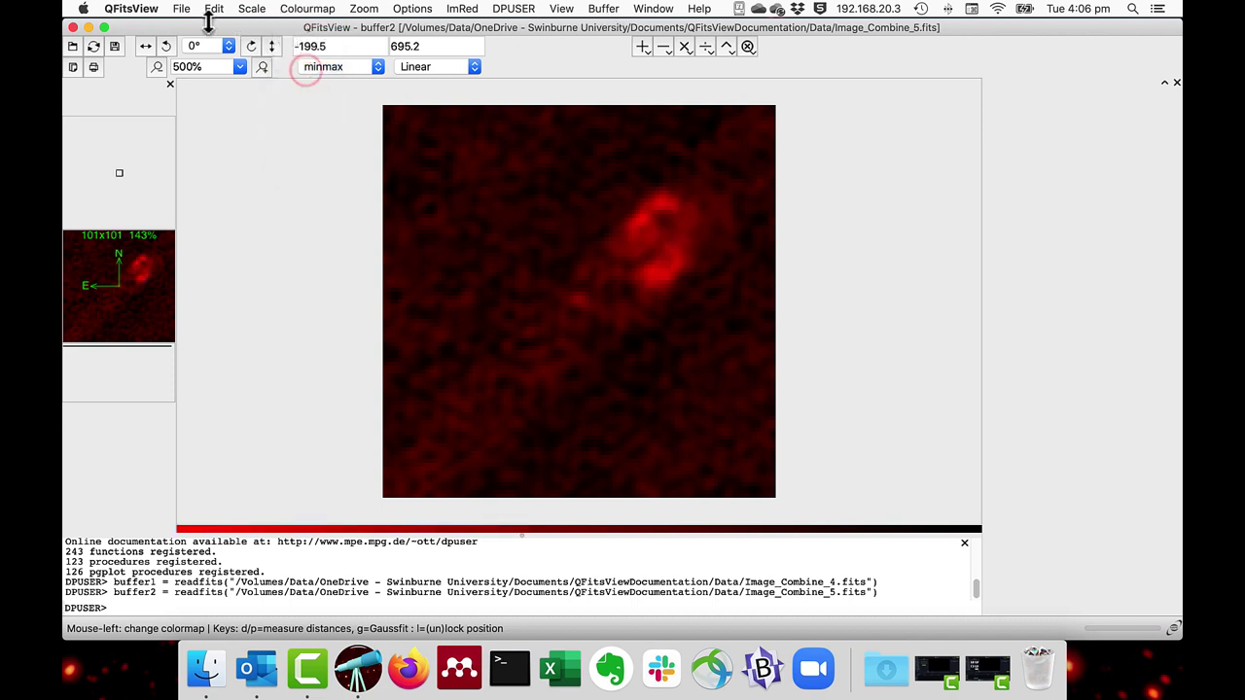
left_click(603, 9)
left_click(598, 109)
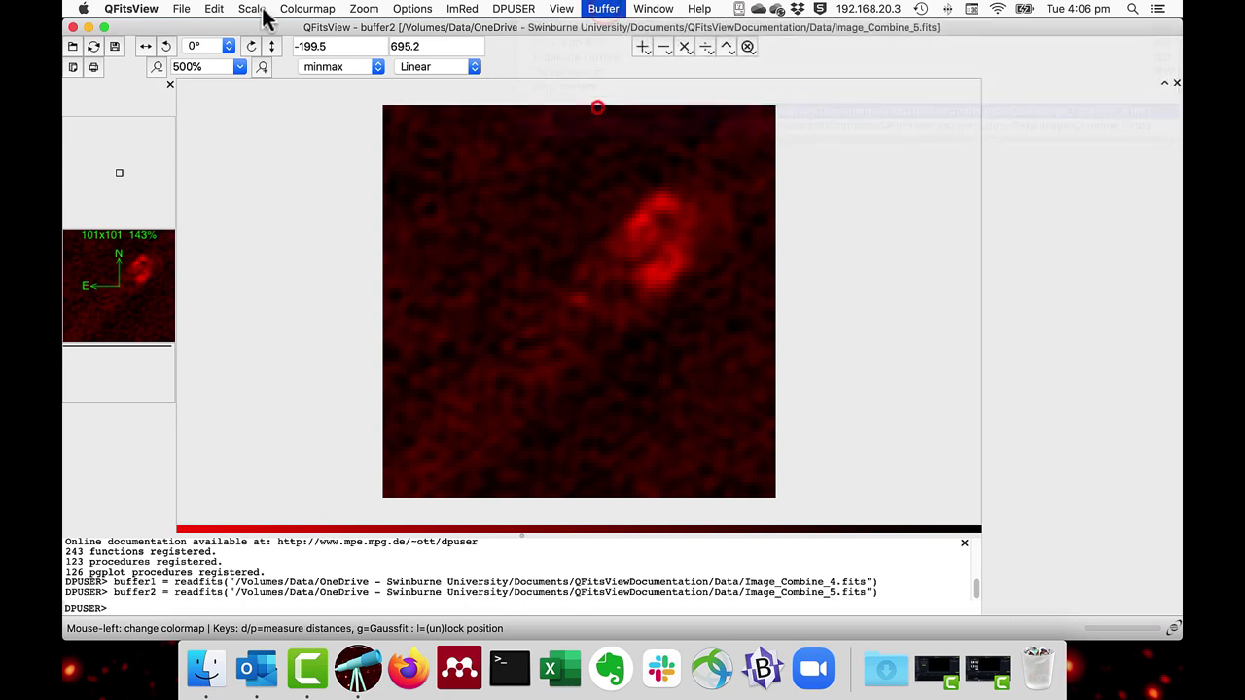
left_click(308, 9)
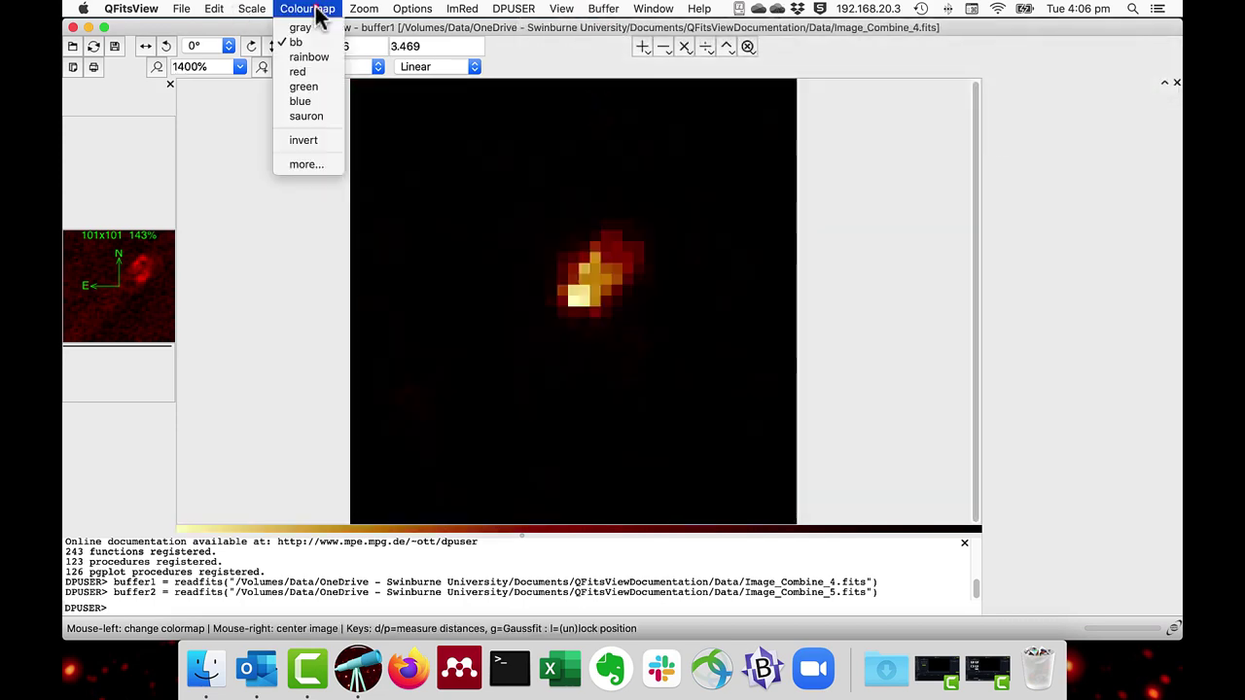
left_click(309, 89)
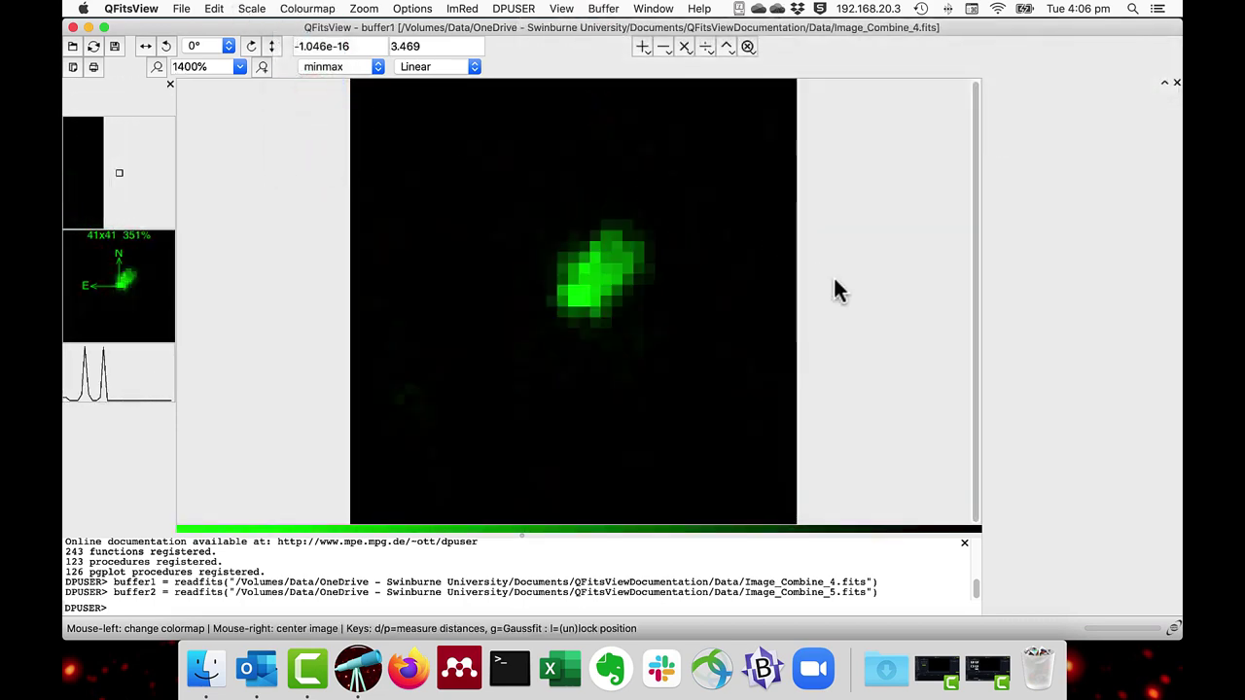
In the Image Combine dialog, assign buffer1 to the first colour channel and buffer2 to the second
left_click(182, 10)
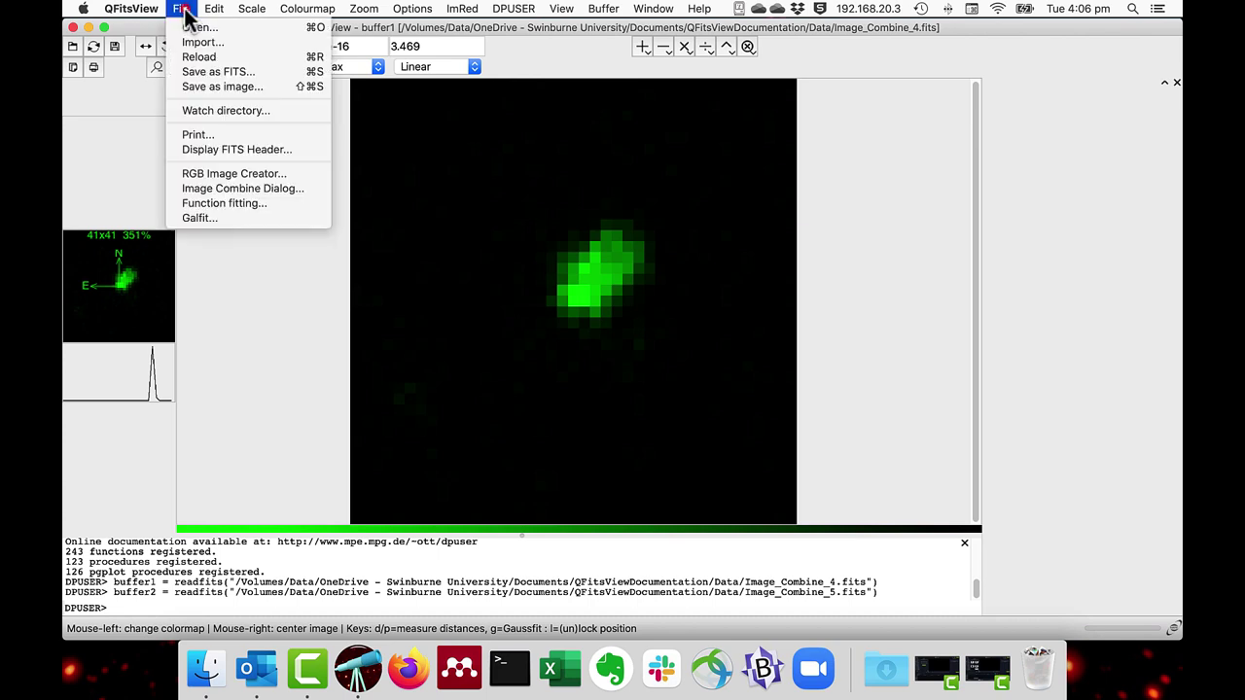
left_click(211, 188)
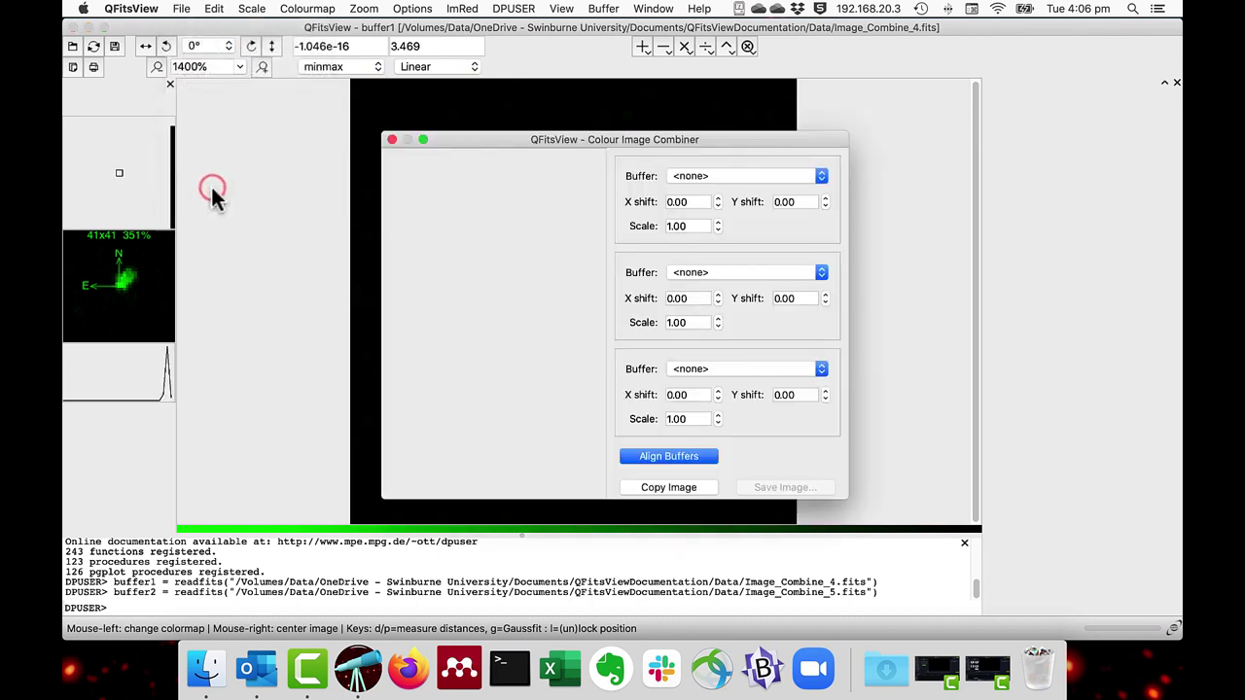
left_click(739, 175)
left_click(734, 185)
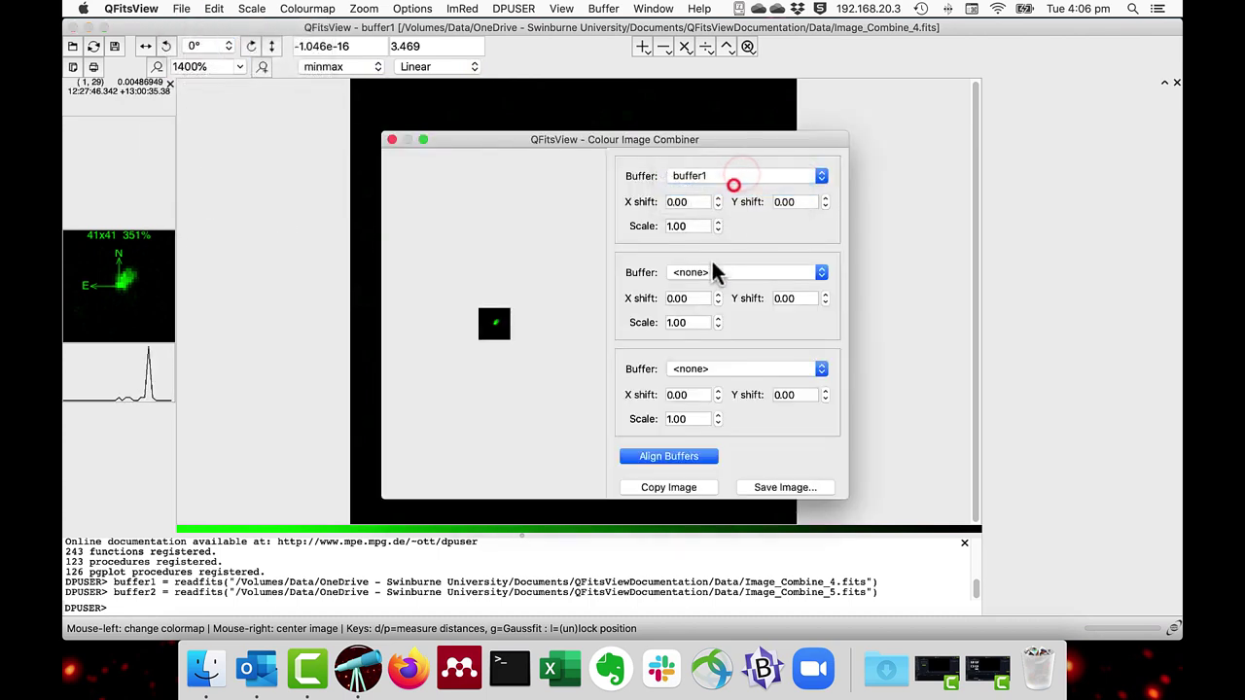
left_click(707, 276)
left_click(700, 293)
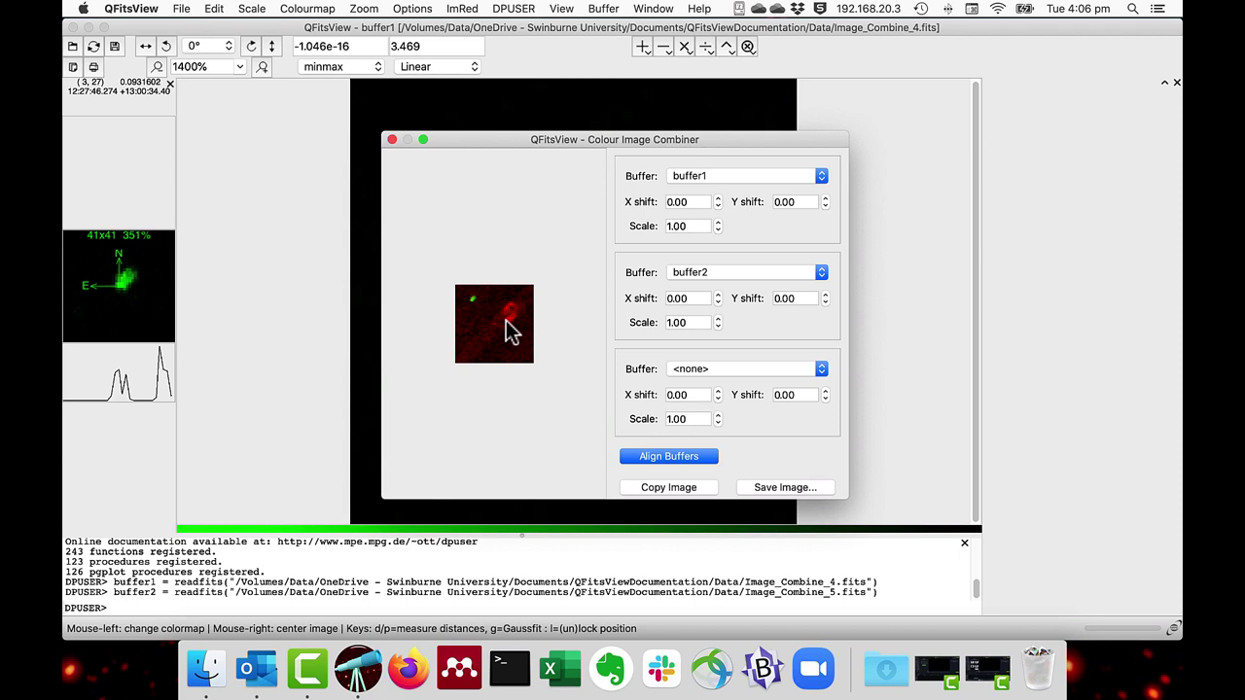
Align the buffers: buffer1 scaled to 4.61, buffer2 shifted by 41.87 and 43.60
left_click(631, 458)
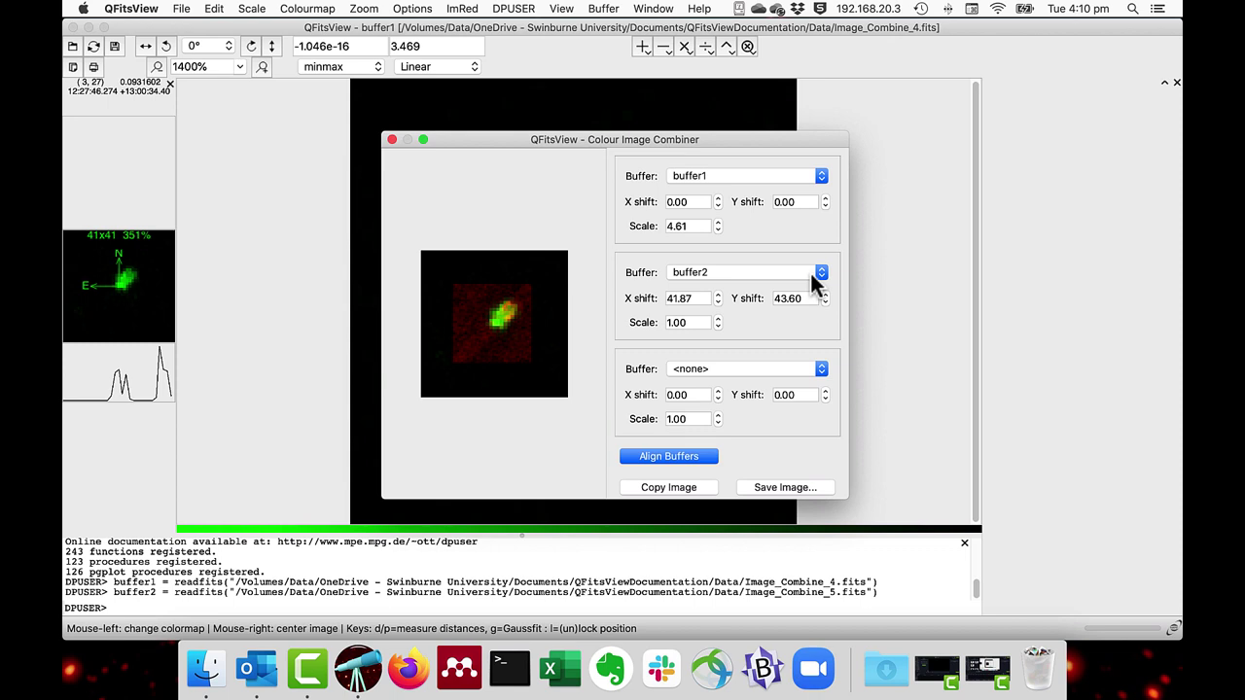
Display the Image_Combine_5 buffer as contours with levels 100,200,300,400,500,600
left_click(892, 304)
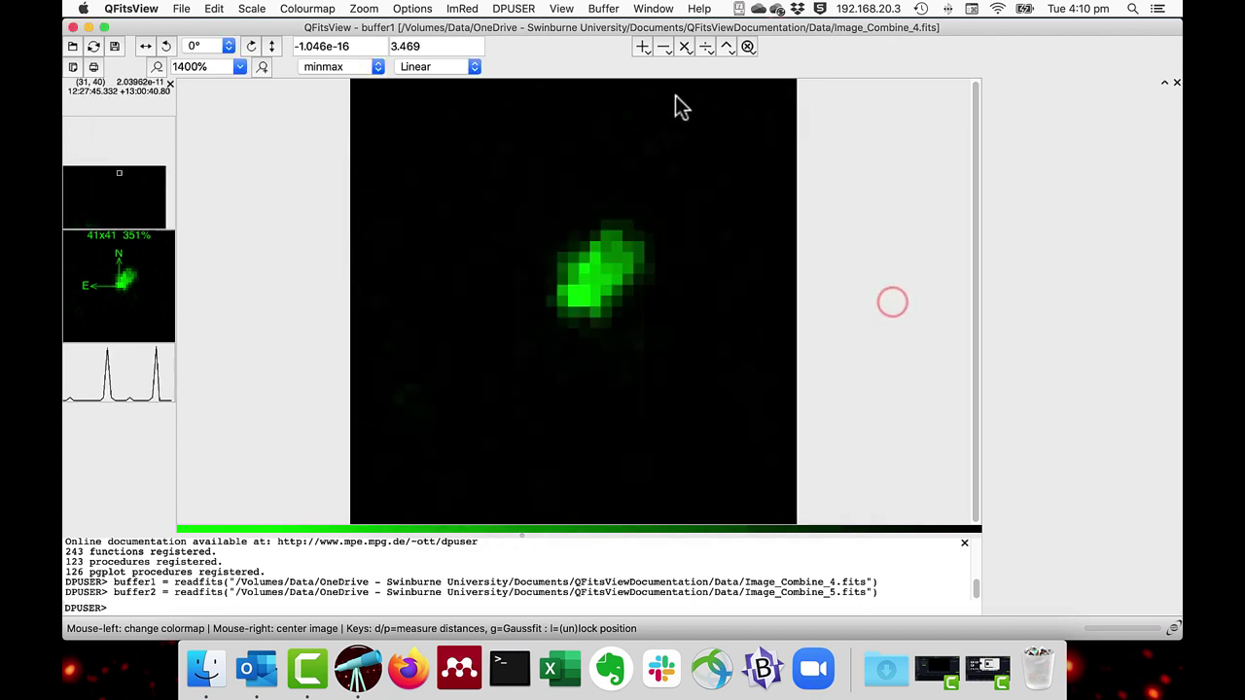
left_click(605, 12)
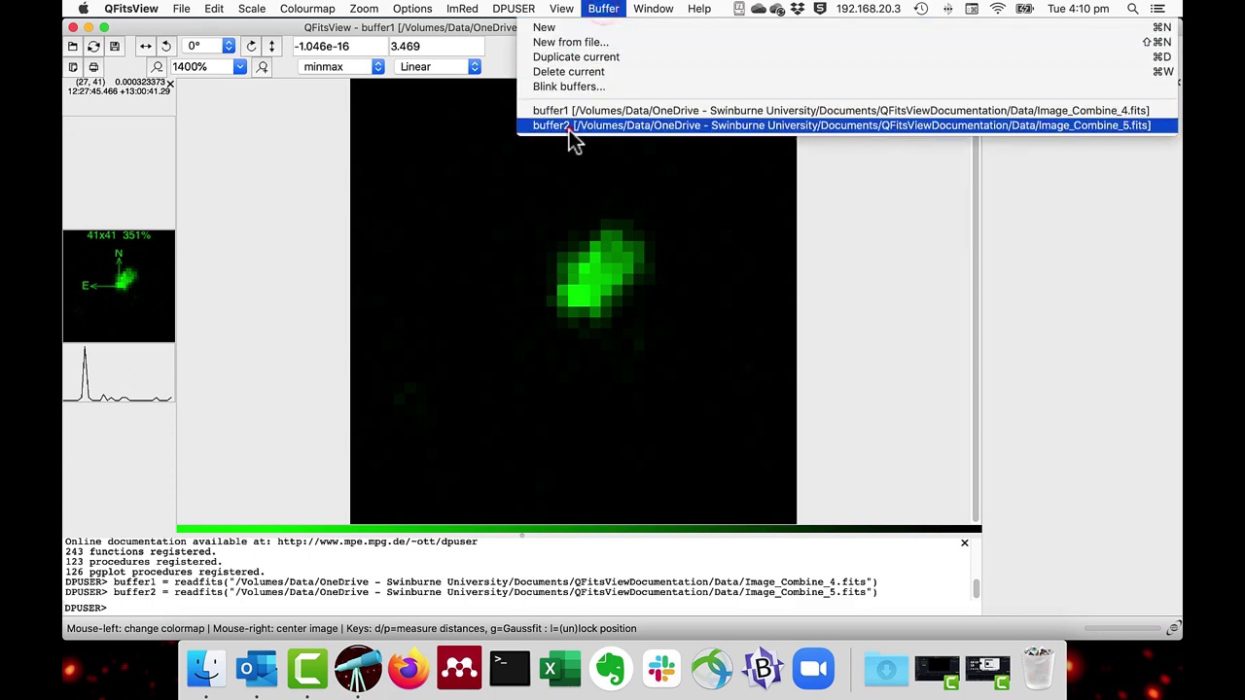
left_click(569, 129)
left_click(561, 10)
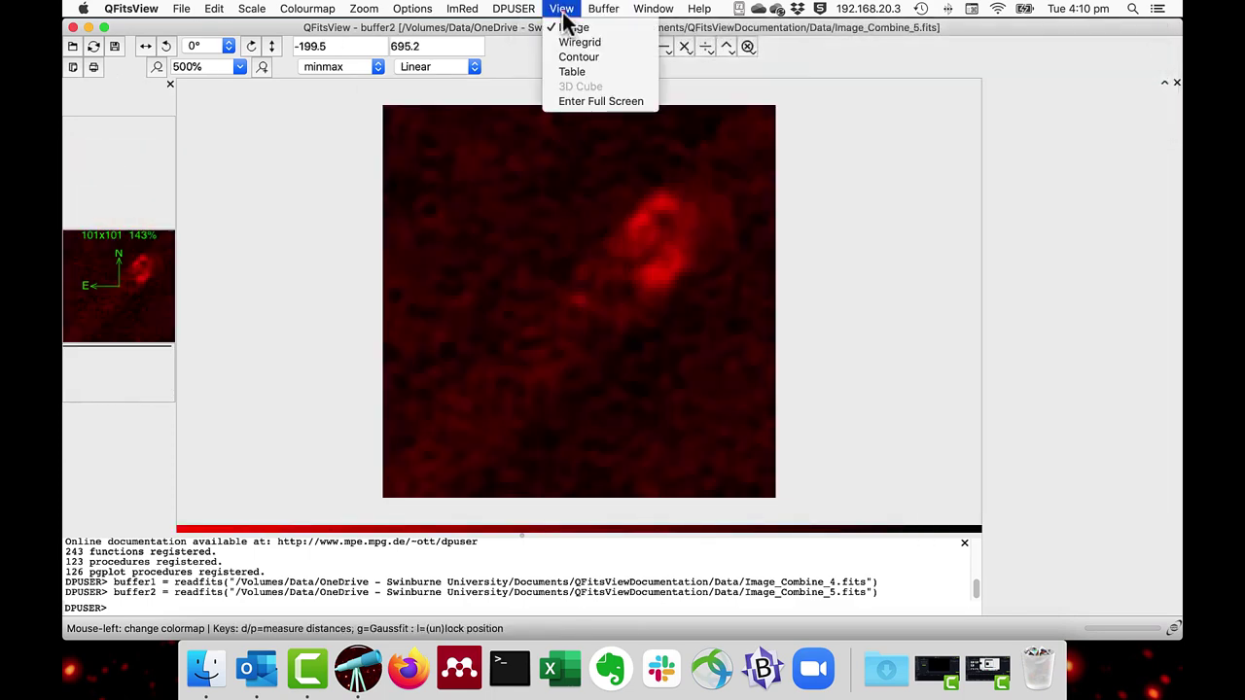
left_click(568, 58)
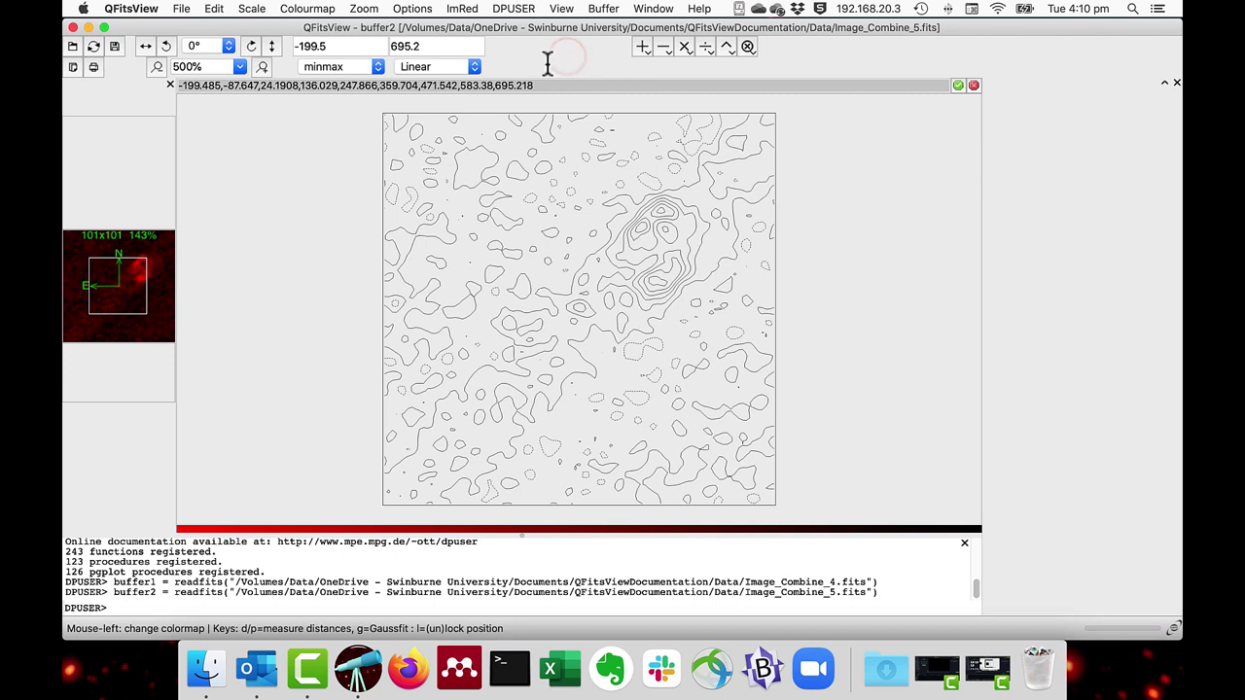
left_click_drag(550, 87, 180, 92)
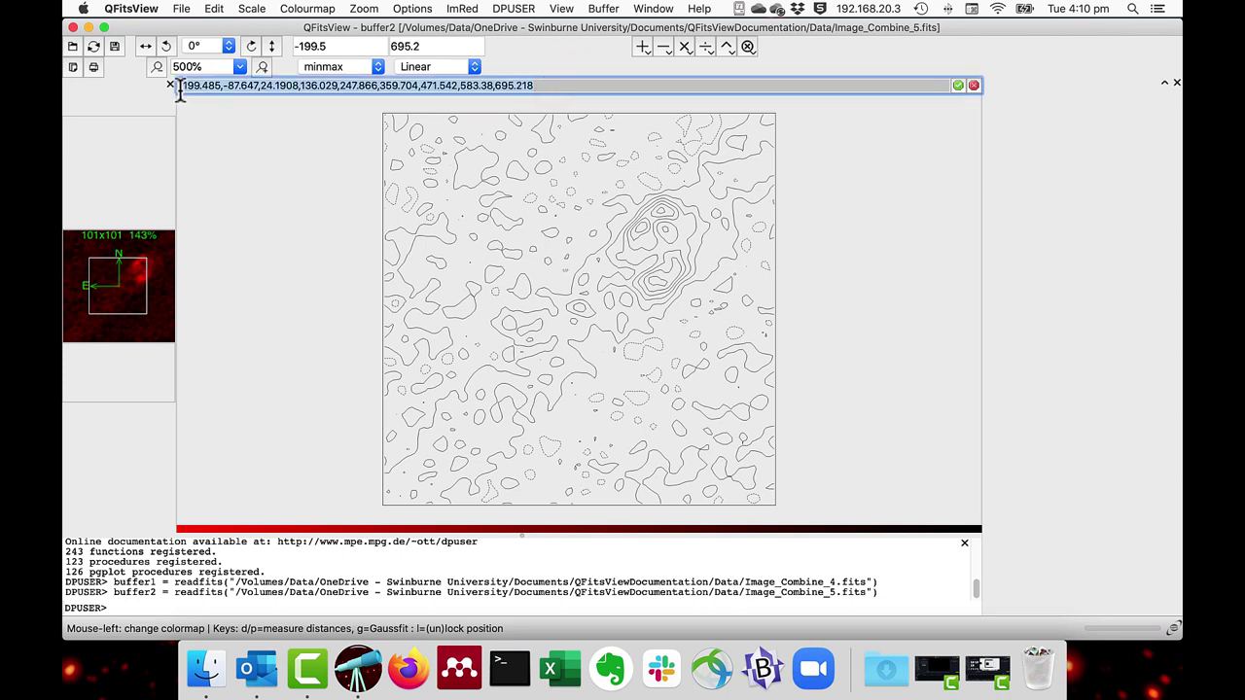
type("100,200")
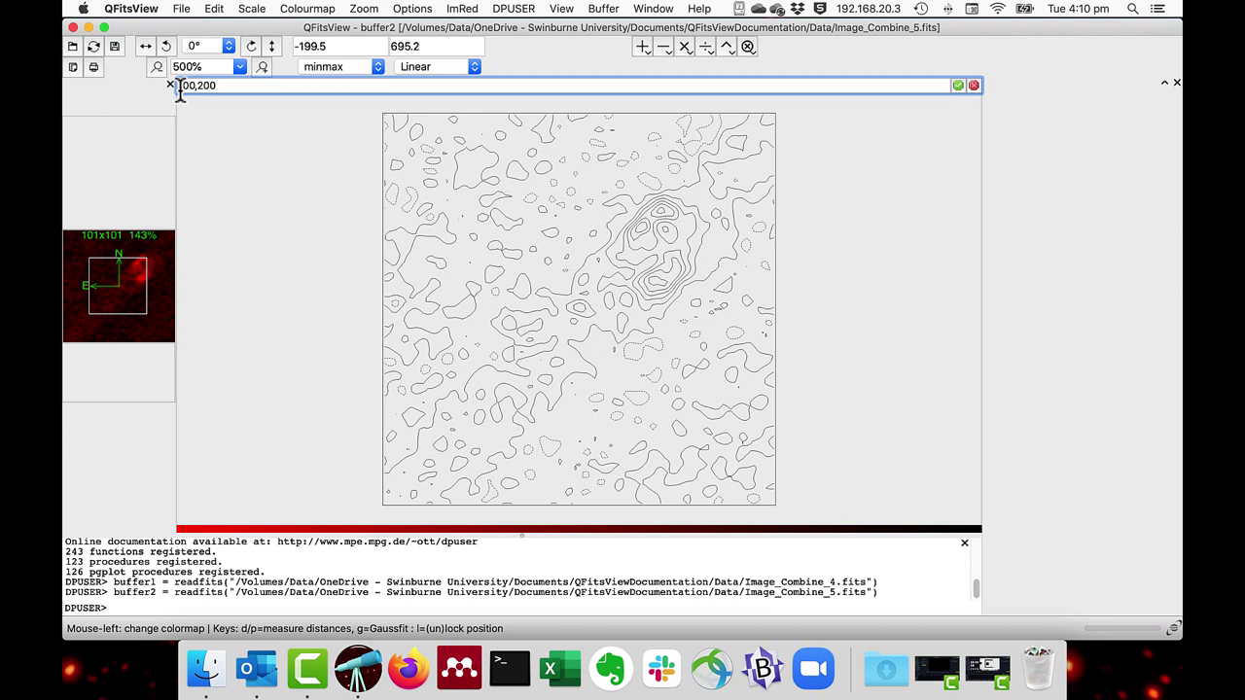
type(",300,400,500,600")
key("Return")
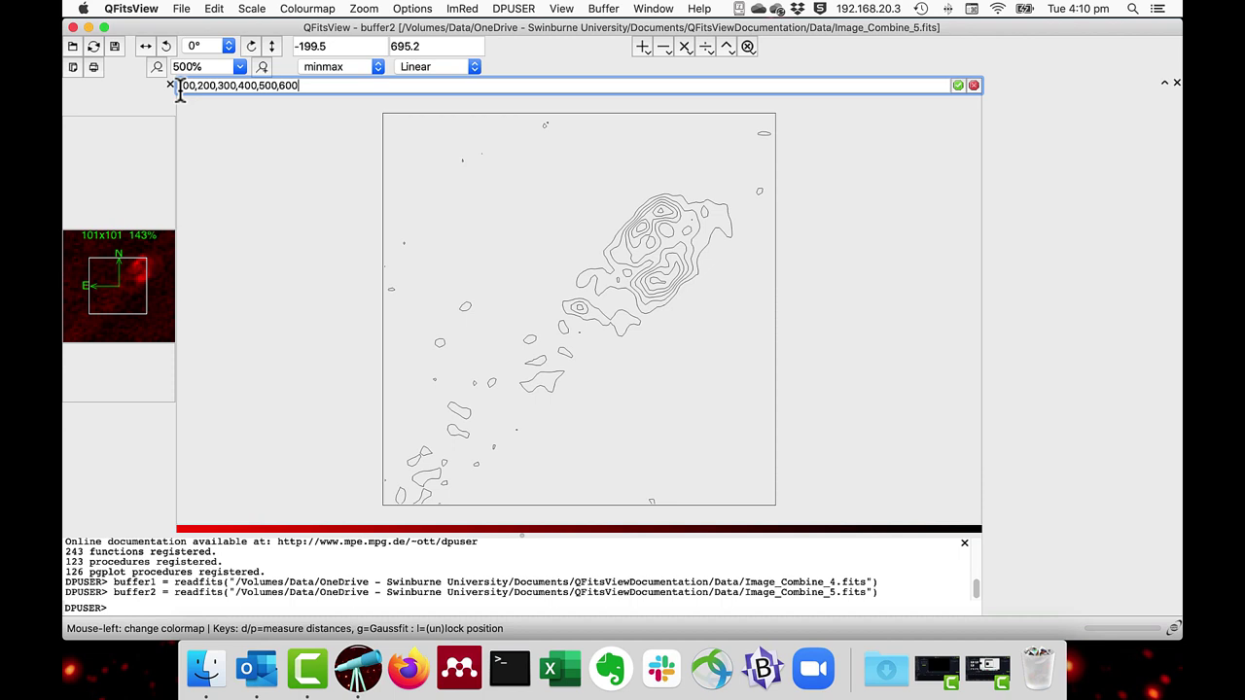